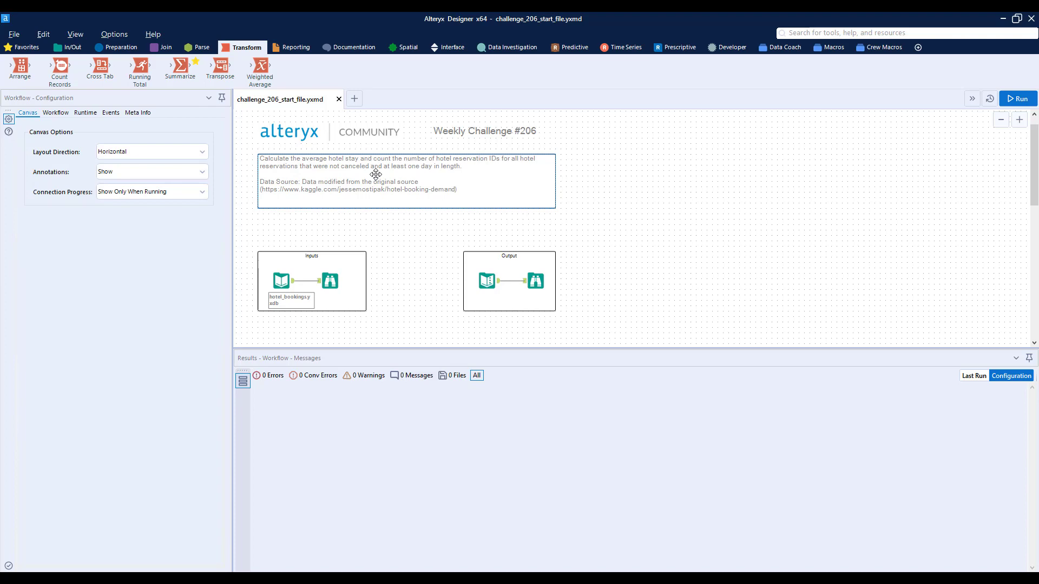
Run the workflow and browse the 119,390 hotel booking records in the Browse results.
{"action": "left_click", "coordinate": [328, 281]}
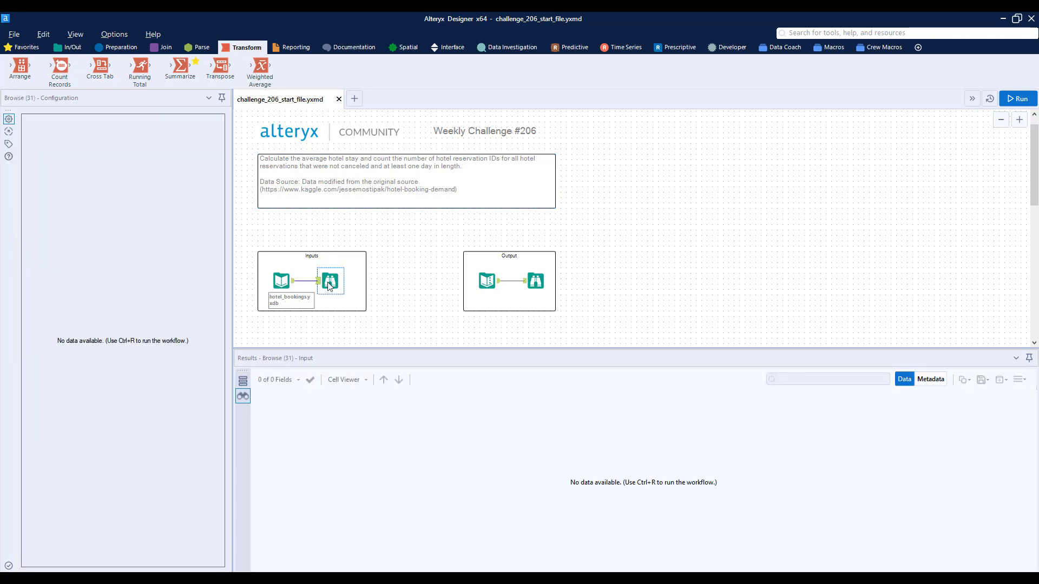
{"action": "left_click", "coordinate": [1019, 99]}
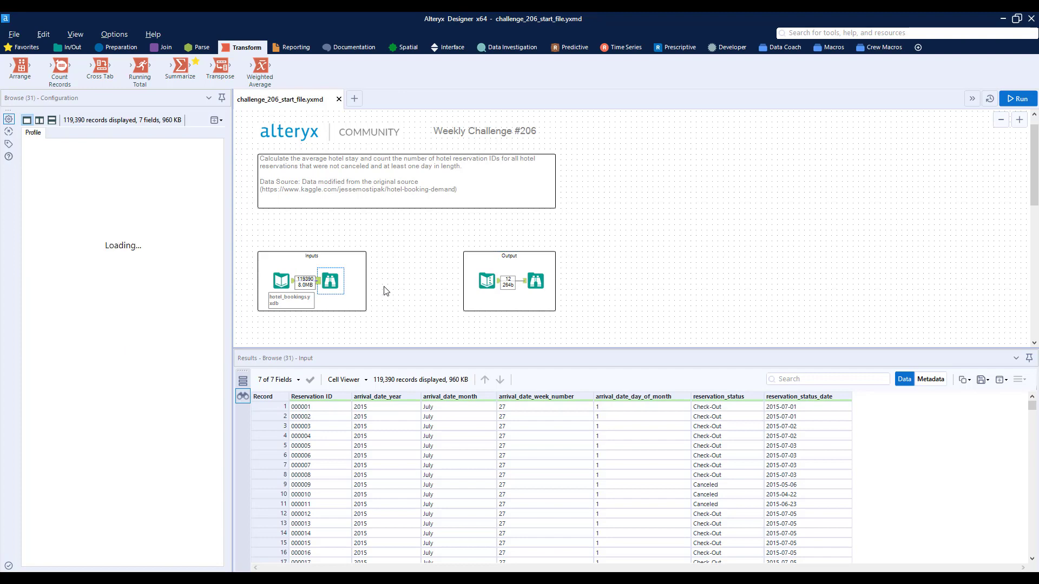
{"action": "scroll", "coordinate": [380, 292], "scroll_direction": "down", "scroll_amount": 1}
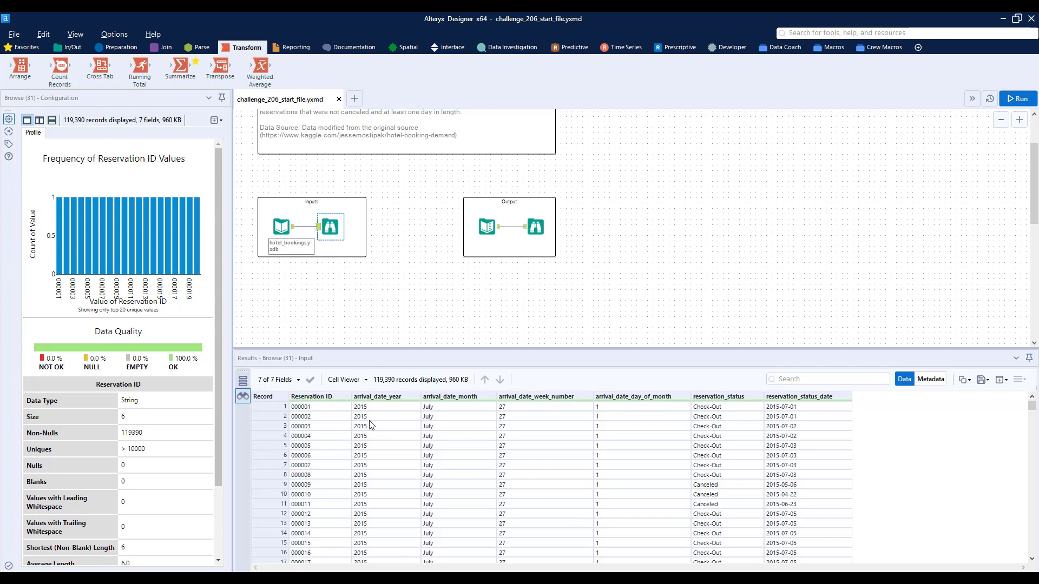
{"action": "scroll", "coordinate": [453, 471], "scroll_direction": "down", "scroll_amount": 8}
{"action": "scroll", "coordinate": [453, 471], "scroll_direction": "up", "scroll_amount": 8}
Profile the reservation_status, reservation_status_date and arrival_date_week_number fields.
{"action": "left_click", "coordinate": [745, 399]}
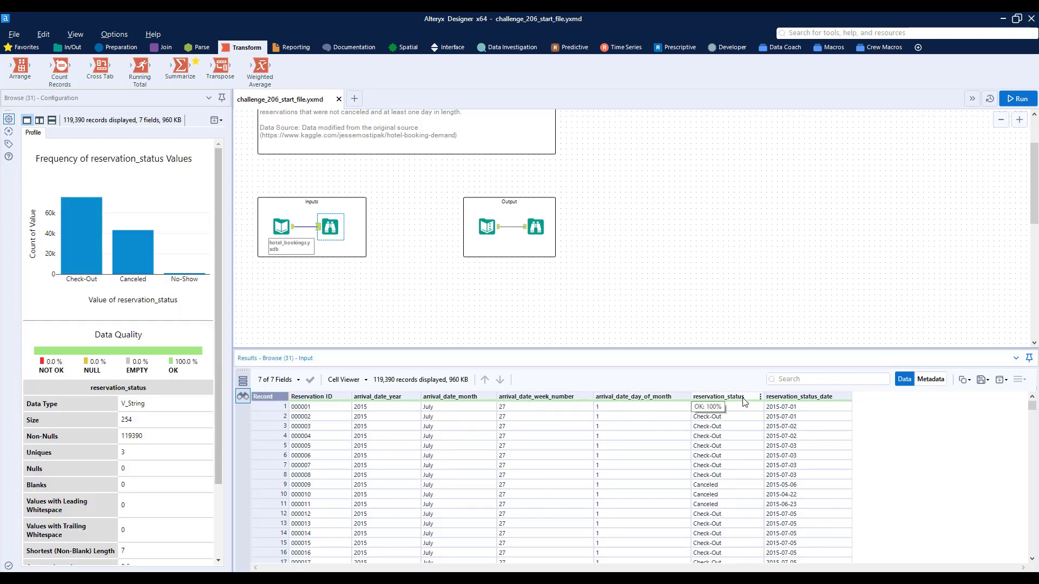
{"action": "mouse_move", "coordinate": [71, 259]}
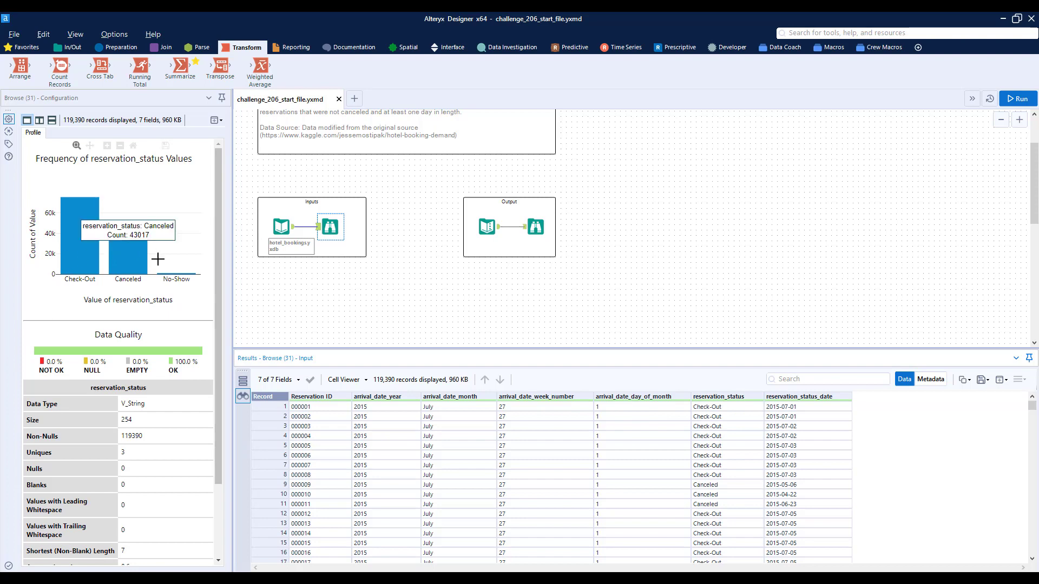
{"action": "mouse_move", "coordinate": [173, 272]}
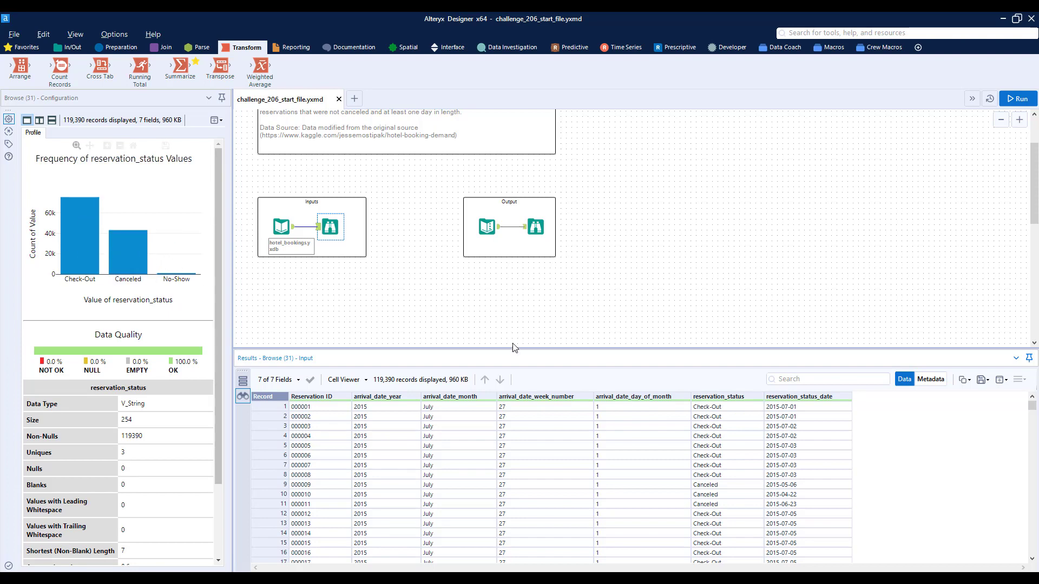
{"action": "left_click", "coordinate": [819, 399]}
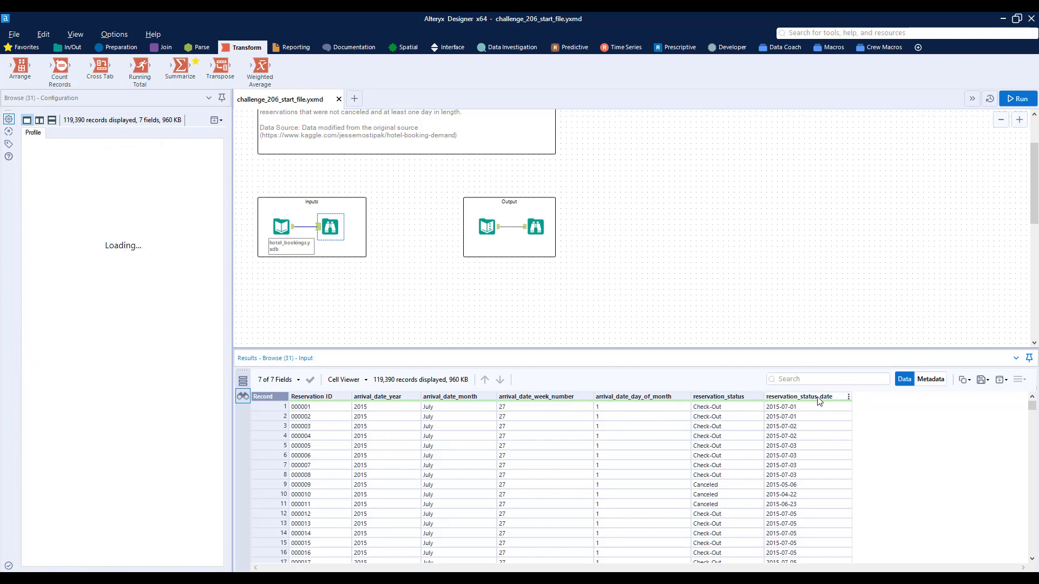
{"action": "left_click", "coordinate": [545, 399]}
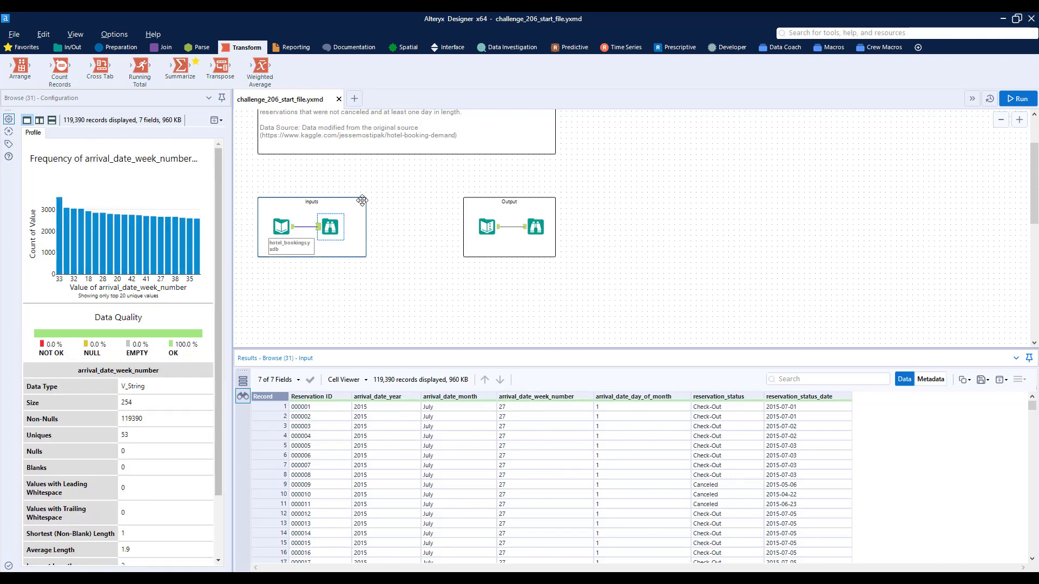
Add a Select tool fed by the bookings input and set reservation_status_date to Date.
{"action": "left_click", "coordinate": [110, 50]}
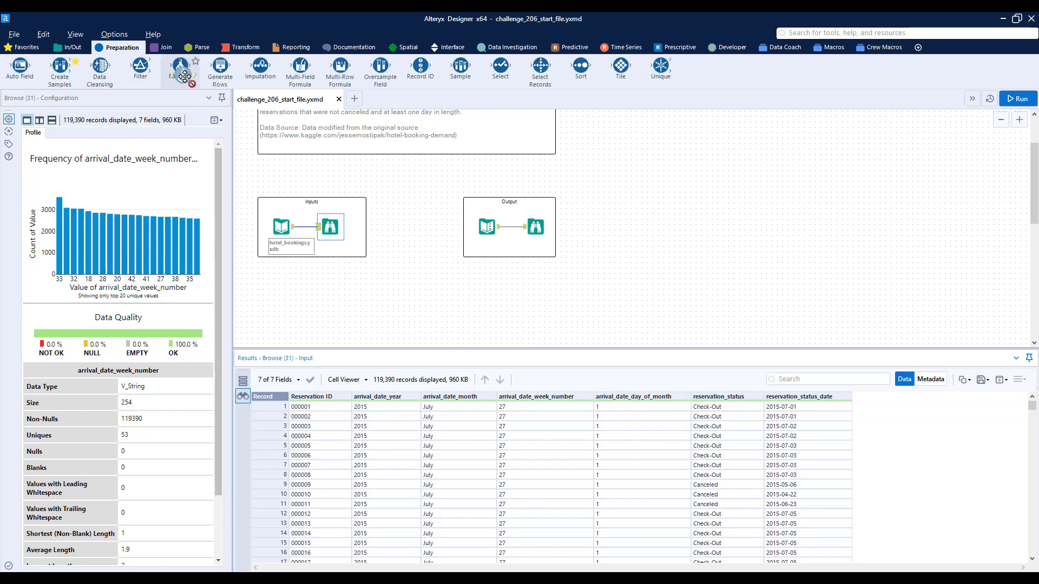
{"action": "mouse_move", "coordinate": [180, 66]}
{"action": "left_mouse_down"}
{"action": "mouse_move", "coordinate": [340, 282]}
{"action": "mouse_move", "coordinate": [179, 67]}
{"action": "left_mouse_up"}
{"action": "left_click_drag", "start_coordinate": [500, 66], "coordinate": [335, 291]}
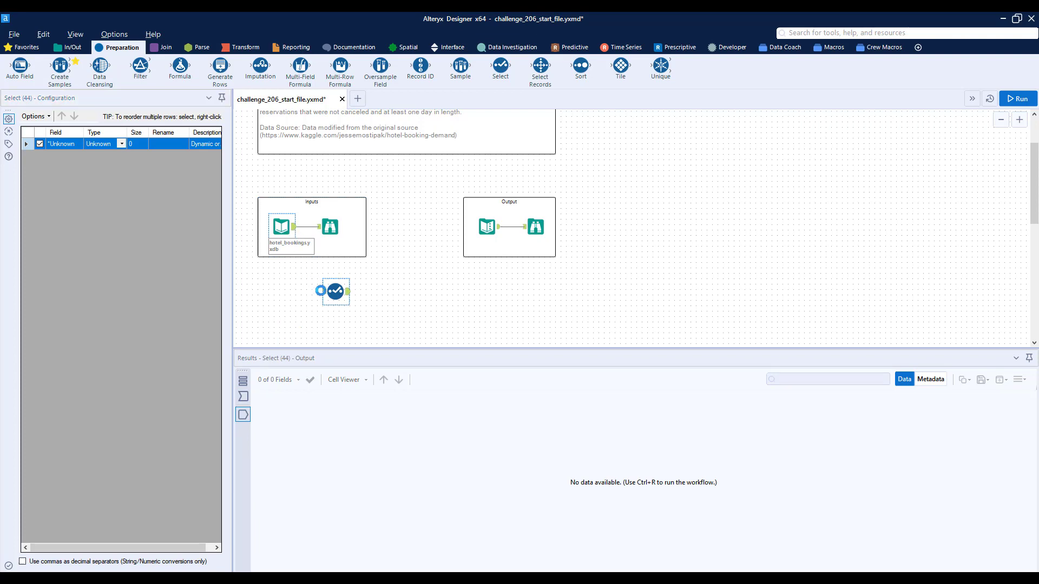
{"action": "left_click_drag", "start_coordinate": [293, 226], "coordinate": [325, 291]}
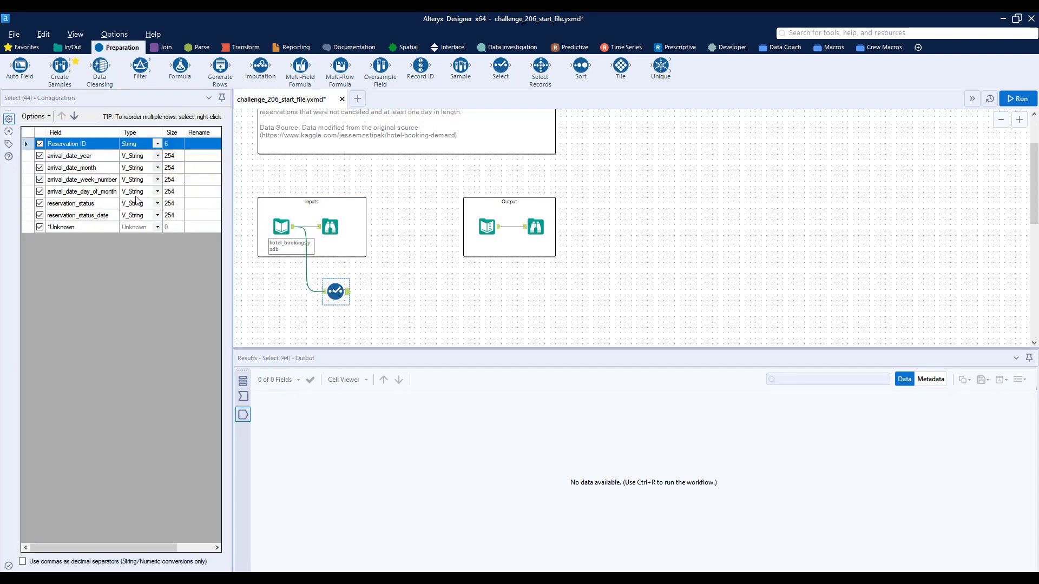
{"action": "left_click", "coordinate": [330, 227]}
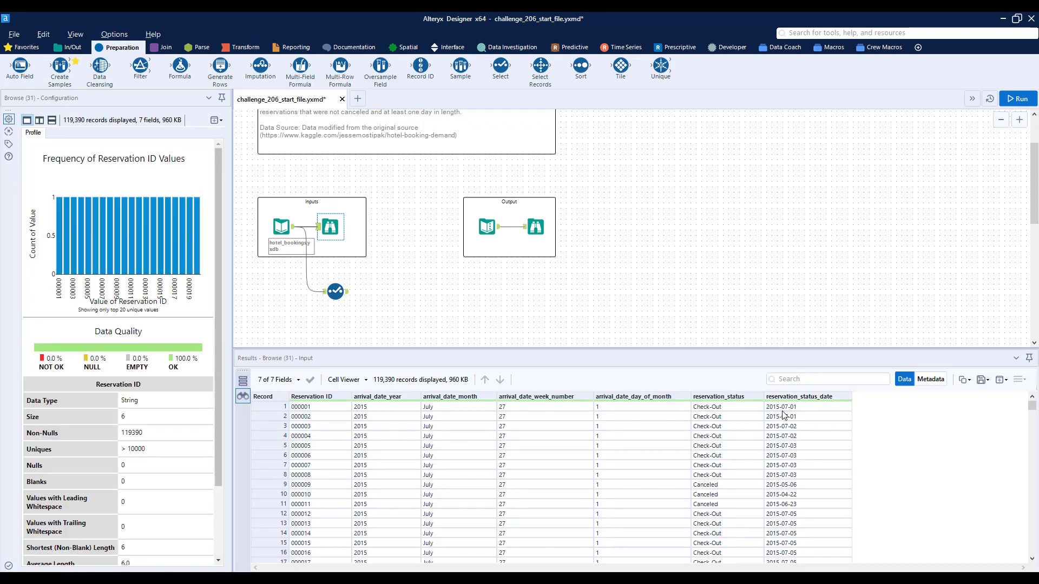
{"action": "left_click", "coordinate": [336, 292]}
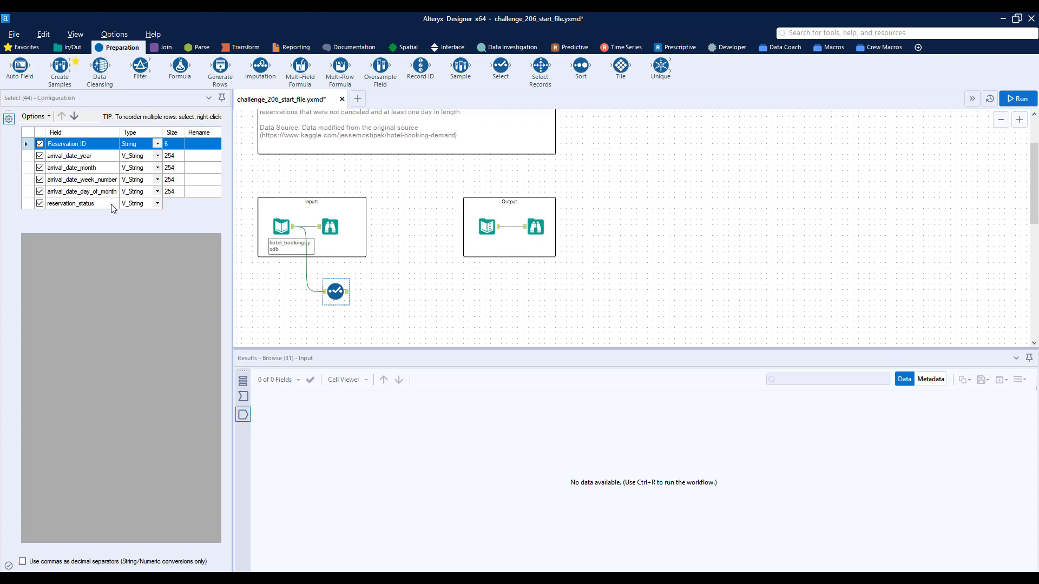
{"action": "left_click", "coordinate": [157, 215]}
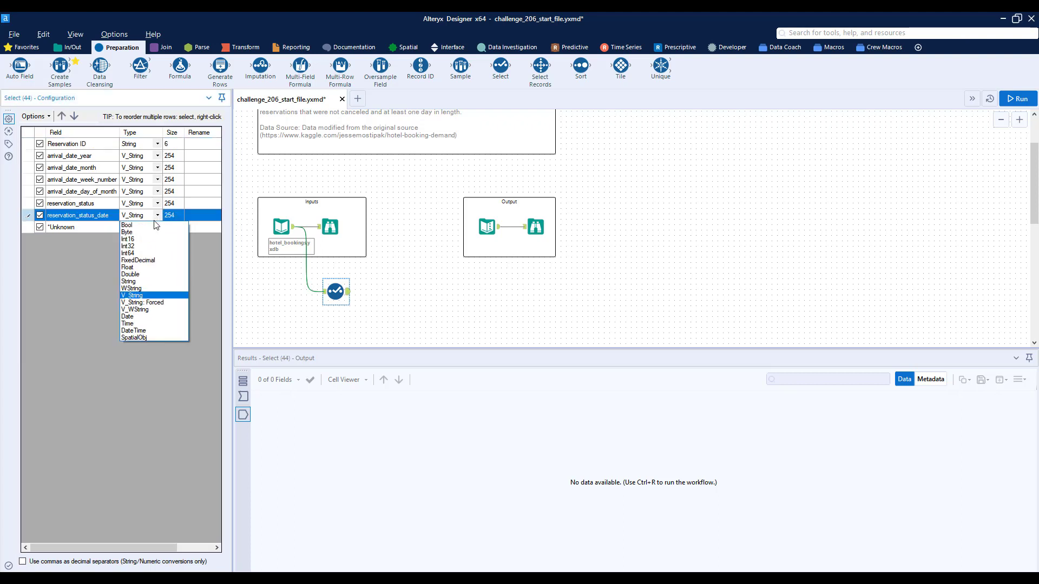
{"action": "left_click", "coordinate": [135, 318]}
Attach a Browse after the Select, run, and check its 119,390 records.
{"action": "left_click", "coordinate": [56, 52]}
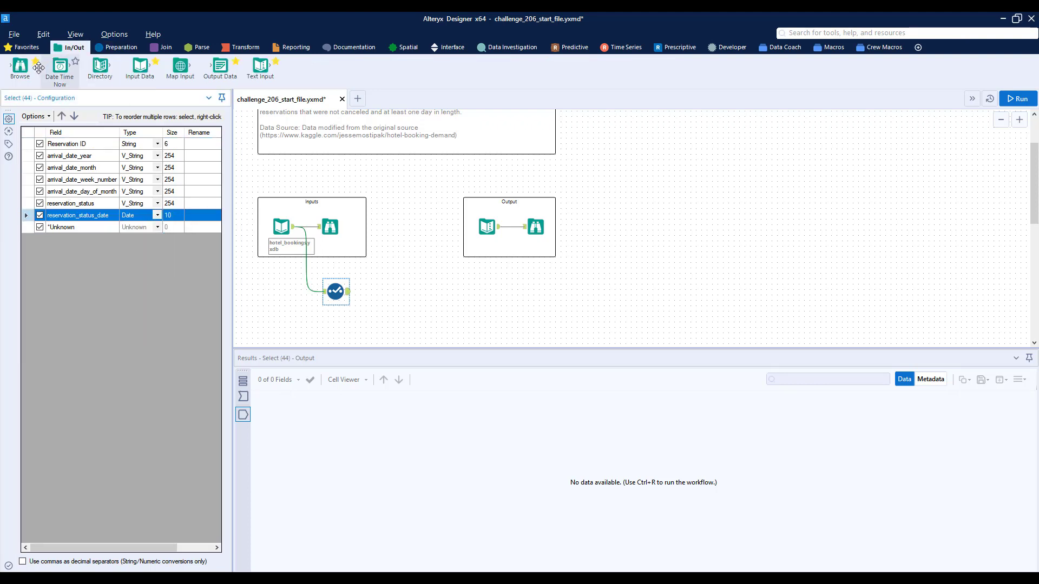
{"action": "left_click_drag", "start_coordinate": [20, 68], "coordinate": [482, 292]}
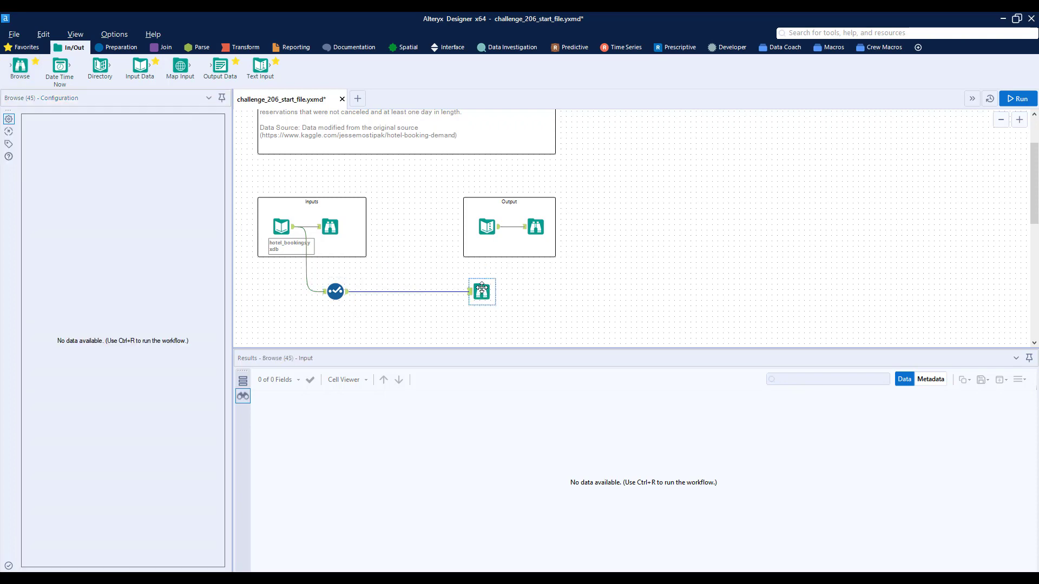
{"action": "left_click", "coordinate": [1018, 99]}
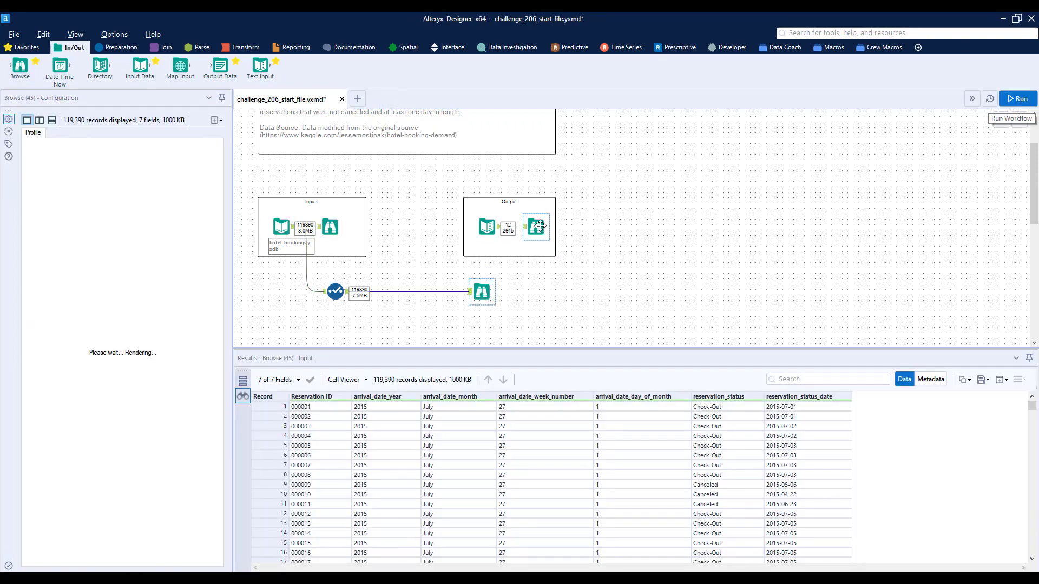
{"action": "left_click", "coordinate": [535, 226]}
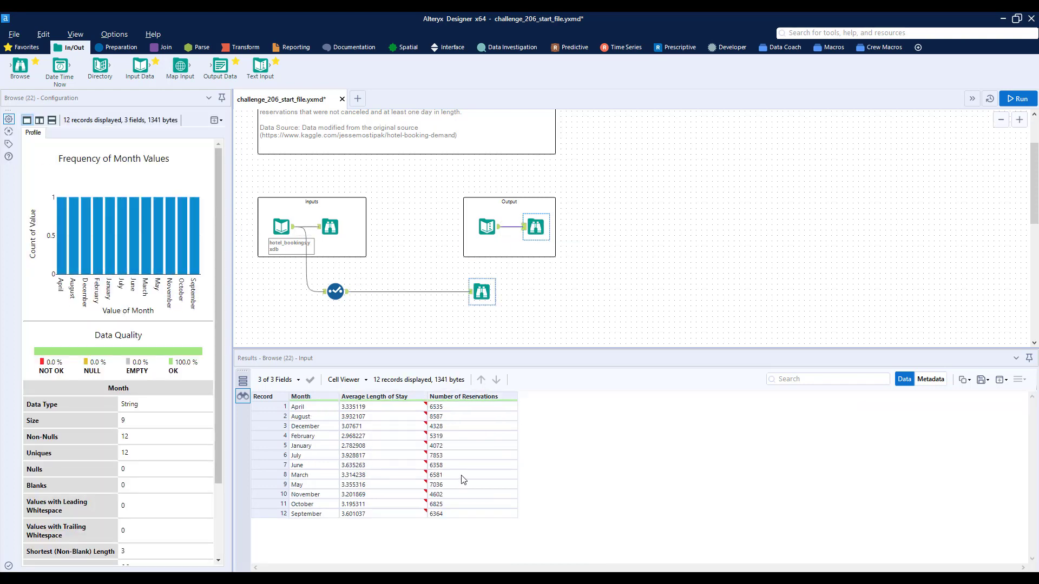
{"action": "left_click", "coordinate": [482, 290]}
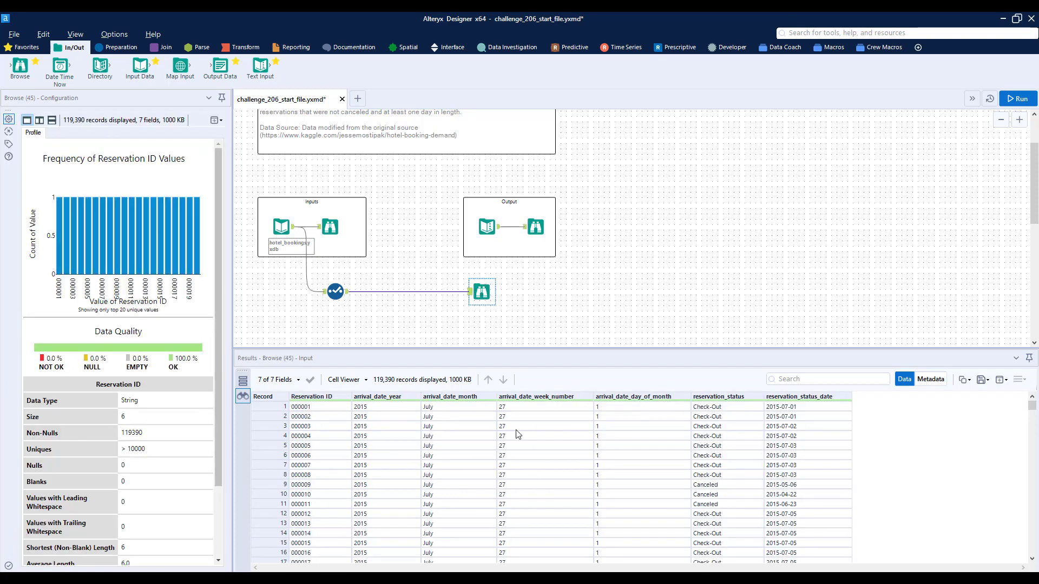
Insert a Formula tool between Select and Browse with a new Arrival Date column.
{"action": "left_click", "coordinate": [115, 49]}
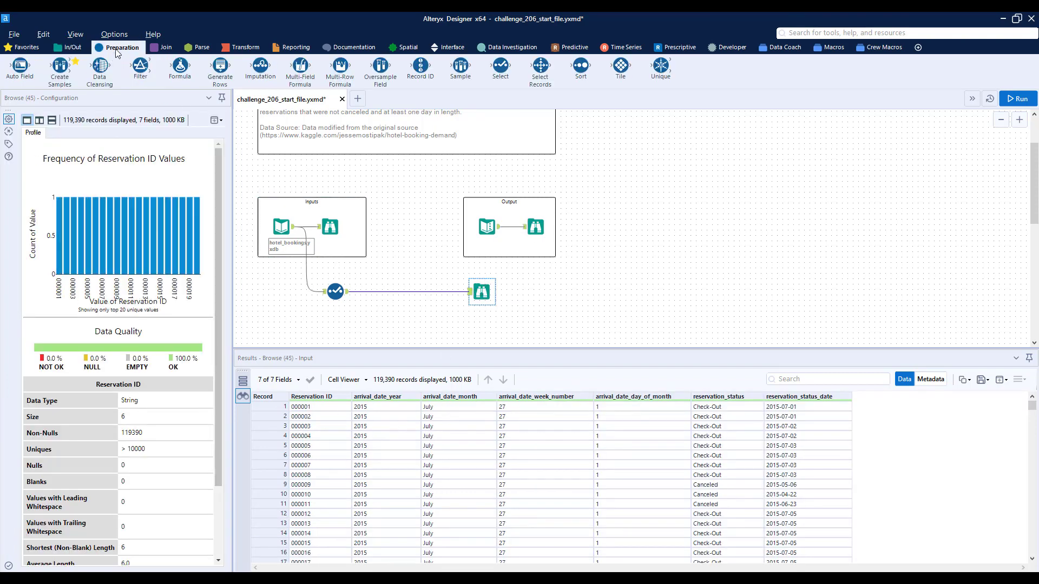
{"action": "left_click_drag", "start_coordinate": [179, 66], "coordinate": [396, 292]}
{"action": "left_click", "coordinate": [60, 131]}
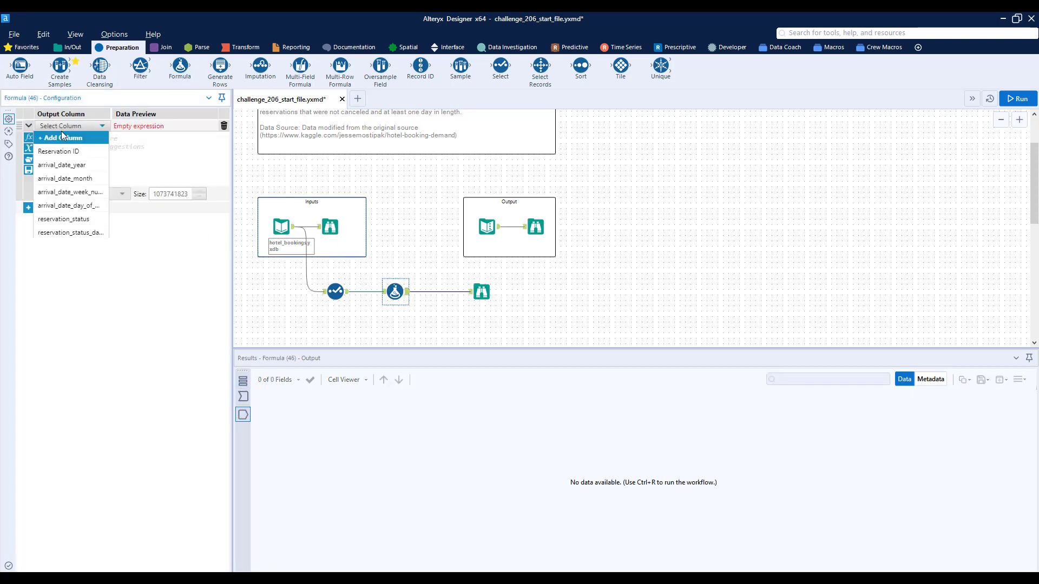
{"action": "left_click", "coordinate": [61, 139]}
{"action": "type", "text": "Arrival Date"}
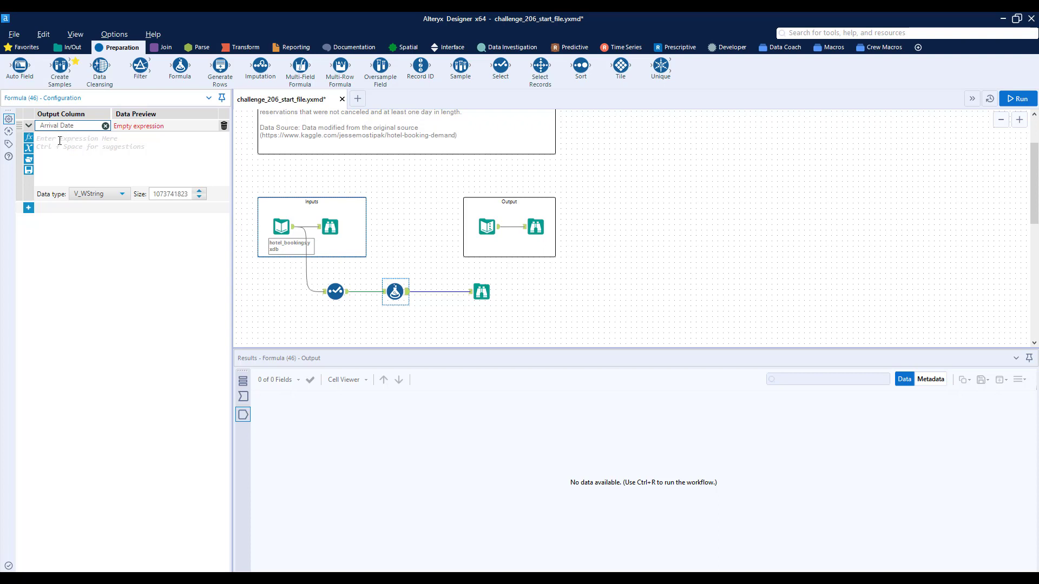
Write the expression [arrival_date_year]+'-'+[arrival_date_month]+'-'+[arrival_date_day_of_month].
{"action": "left_click", "coordinate": [60, 140]}
{"action": "type", "text": "[arr"}
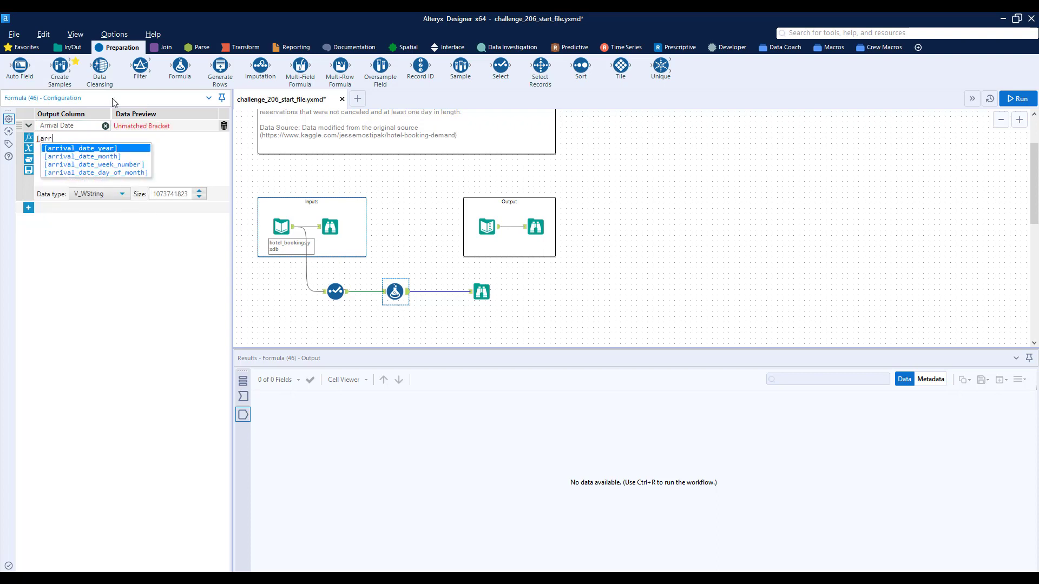
{"action": "key", "text": "Return"}
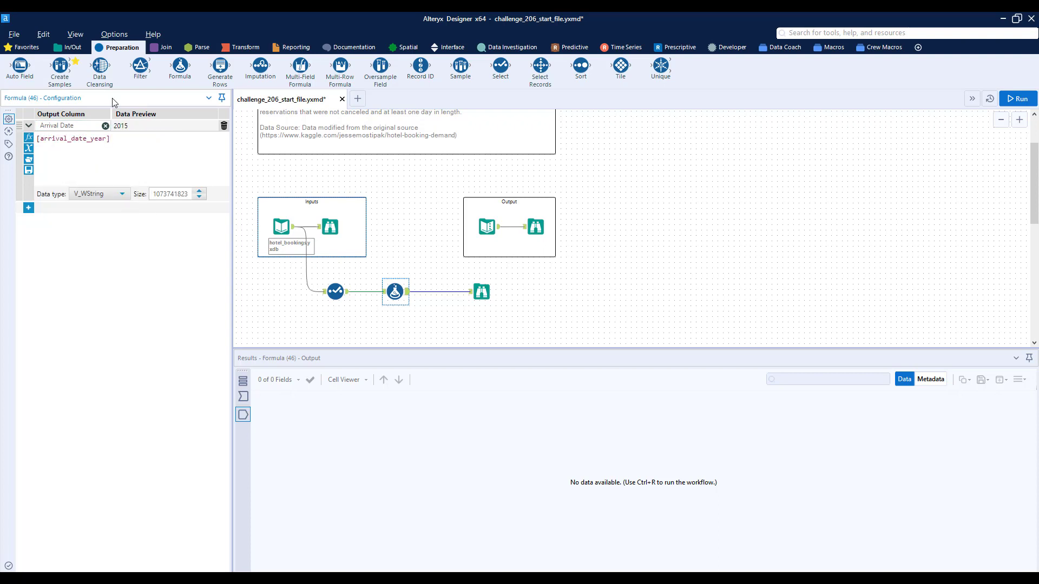
{"action": "type", "text": "+'-'+[arr"}
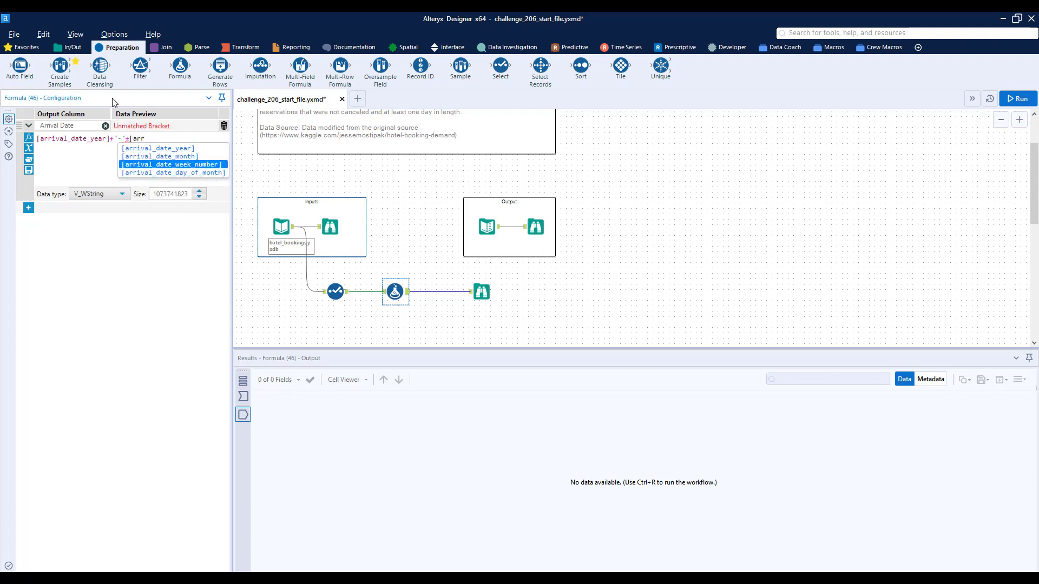
{"action": "key", "text": "Up"}
{"action": "key", "text": "Return"}
{"action": "type", "text": "+"}
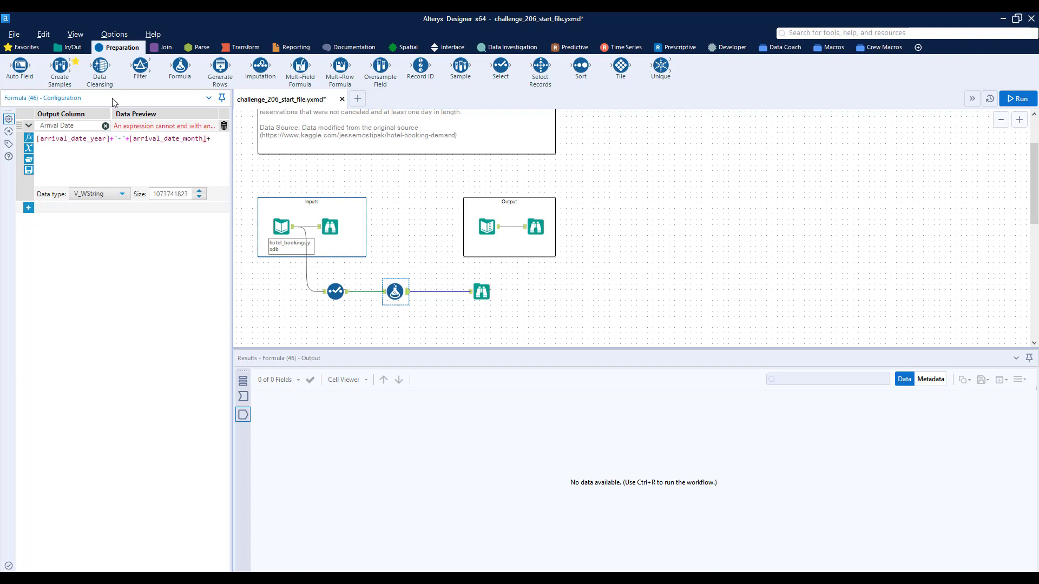
{"action": "type", "text": "'-'+"}
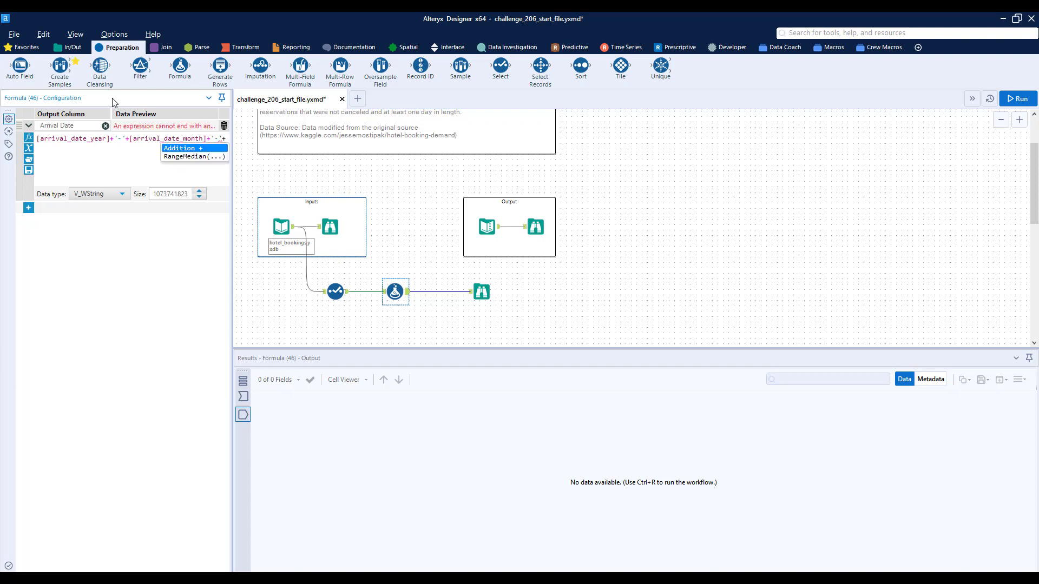
{"action": "type", "text": "[arr"}
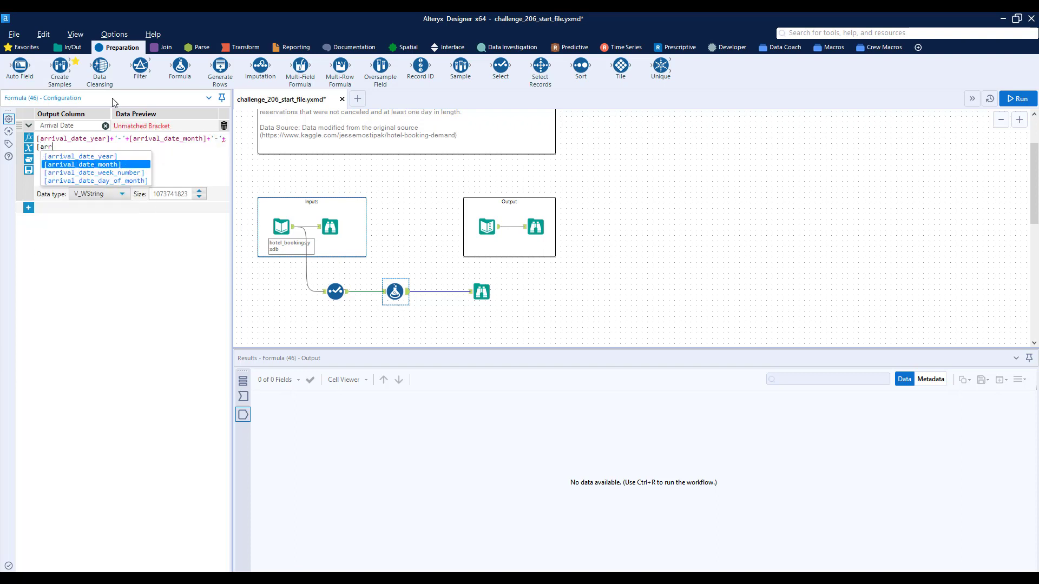
{"action": "key", "text": "Down"}
{"action": "key", "text": "Down"}
{"action": "key", "text": "Return"}
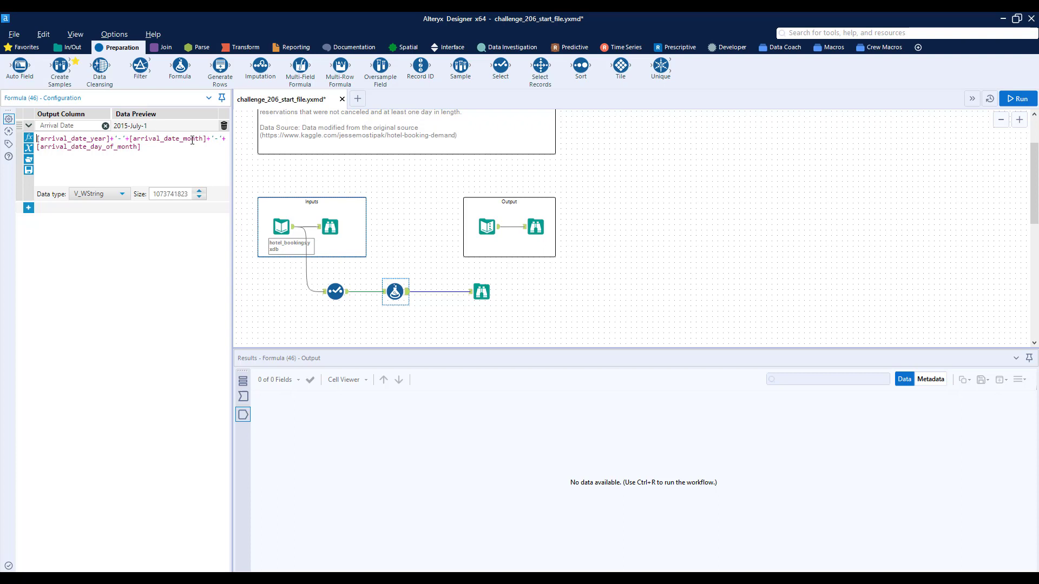
Wrap the Arrival Date expression in DateTimeParse with format "%Y-%B-%d".
{"action": "key", "text": "Return"}
{"action": "type", "text": "DateTimeParse(dt,f)"}
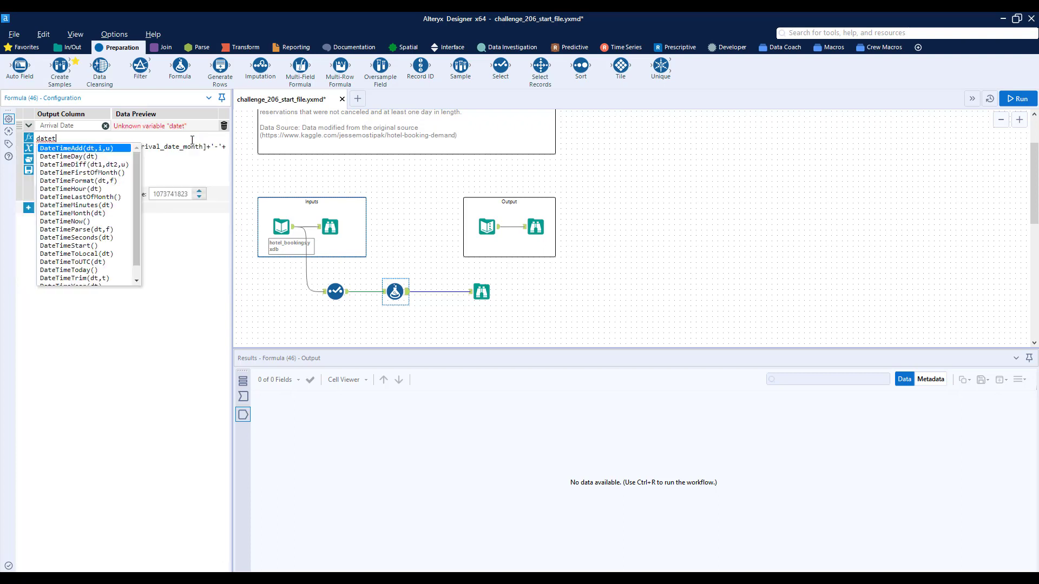
{"action": "key", "text": "Return"}
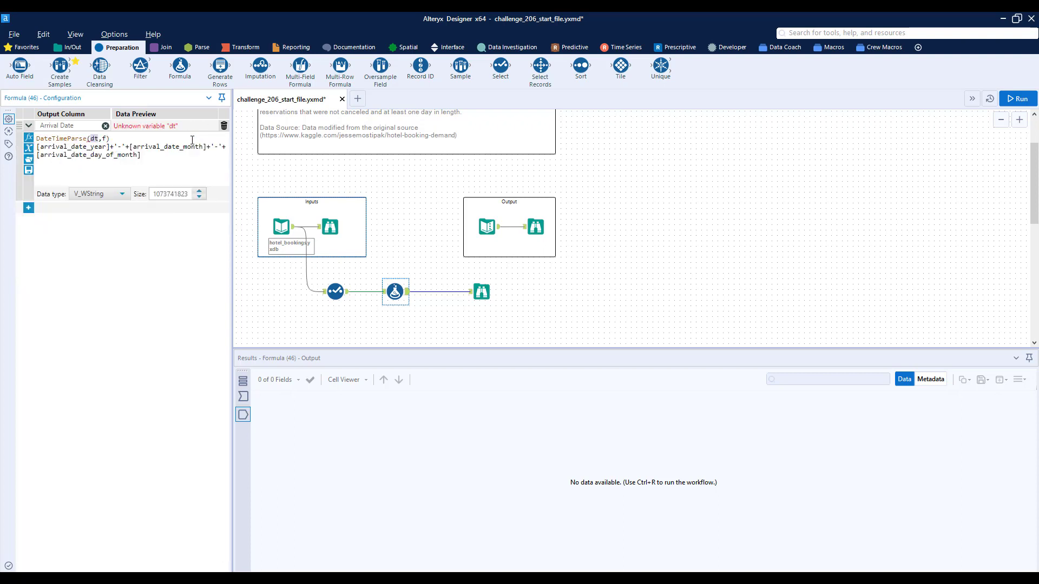
{"action": "key", "text": "Delete"}
{"action": "key", "text": "Delete"}
{"action": "key", "text": "Delete"}
{"action": "key", "text": "Delete"}
{"action": "type", "text": ", "}
{"action": "type", "text": "\""}
{"action": "type", "text": "%Y-%B-"}
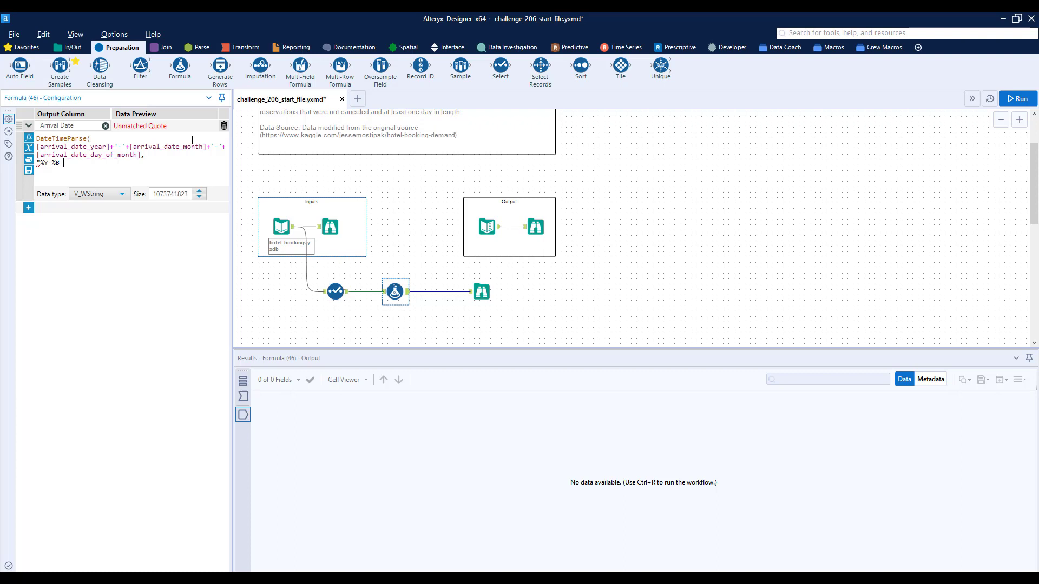
{"action": "type", "text": "%d\")"}
Set Arrival Date's type to Date, run, and review the 119,390 records with 8 fields.
{"action": "left_click", "coordinate": [110, 195]}
{"action": "scroll", "coordinate": [94, 238], "scroll_direction": "down", "scroll_amount": 3}
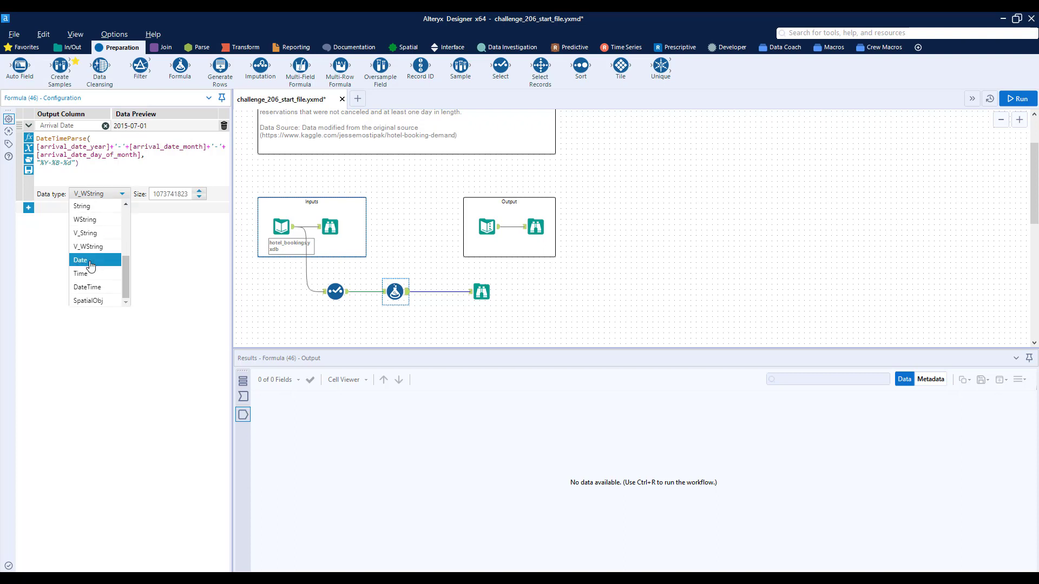
{"action": "left_click", "coordinate": [101, 263]}
{"action": "left_click", "coordinate": [1019, 99]}
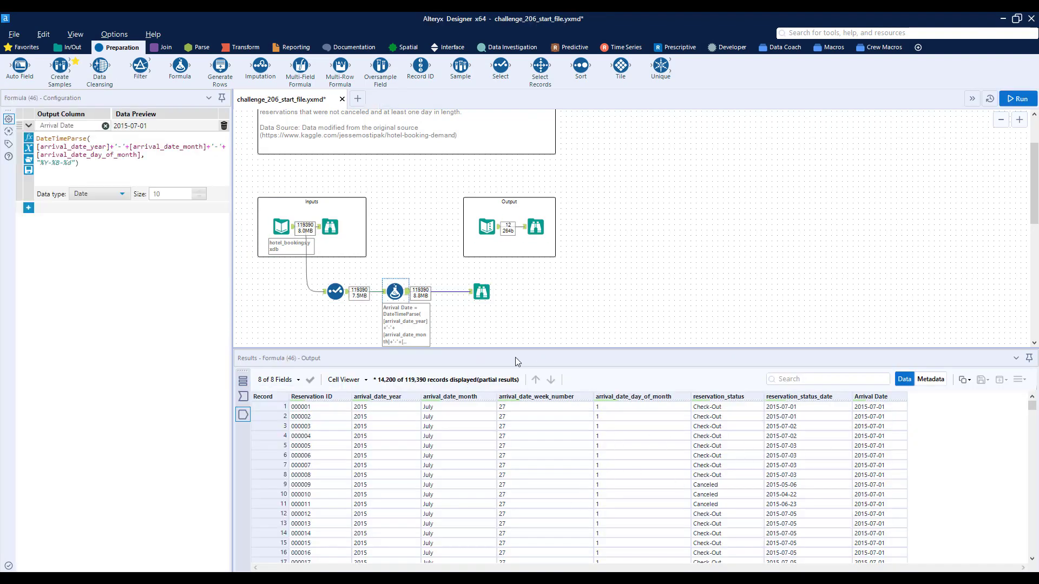
{"action": "left_click", "coordinate": [482, 291]}
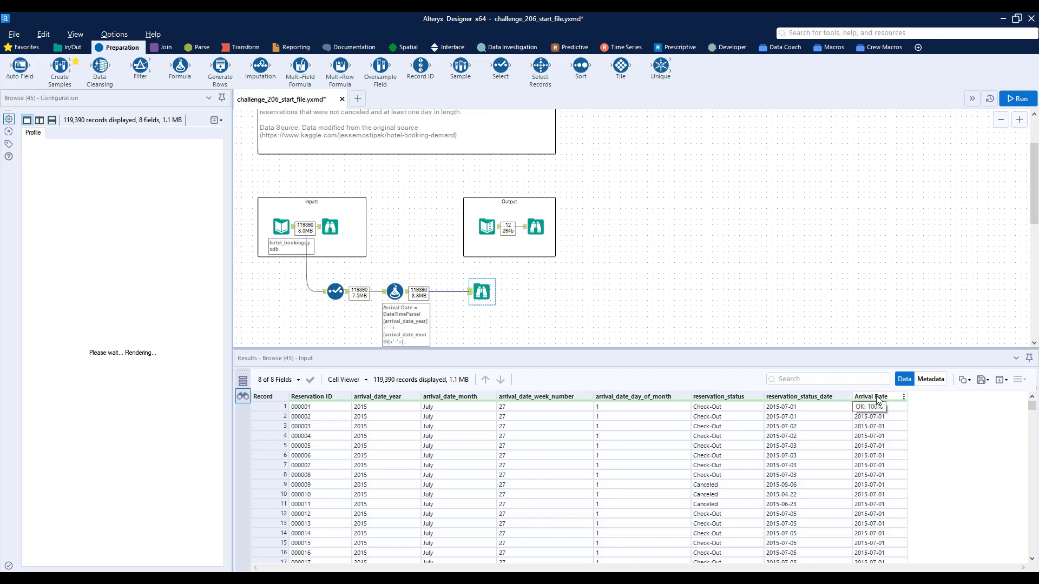
{"action": "scroll", "coordinate": [887, 471], "scroll_direction": "down", "scroll_amount": 18}
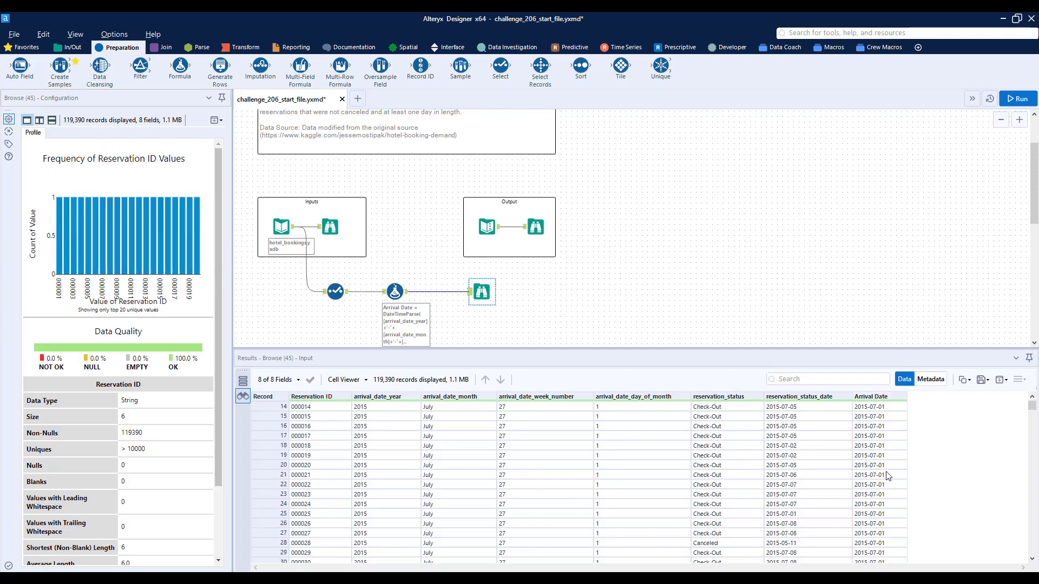
{"action": "scroll", "coordinate": [880, 501], "scroll_direction": "down", "scroll_amount": 7}
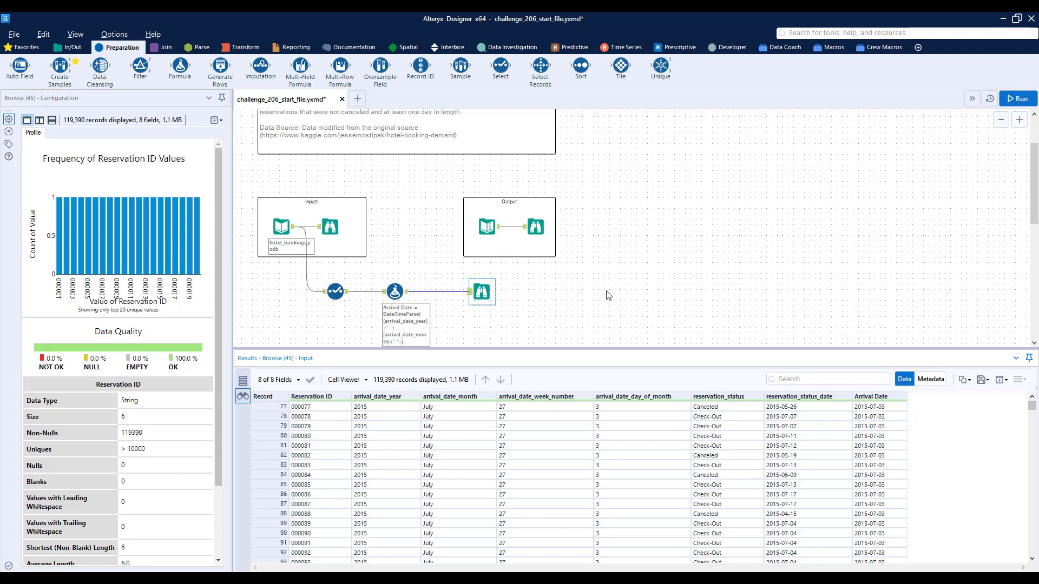
Insert a Filter after the Formula with custom expression [reservation_status] != 'Canceled'.
{"action": "left_click_drag", "start_coordinate": [481, 296], "coordinate": [557, 296]}
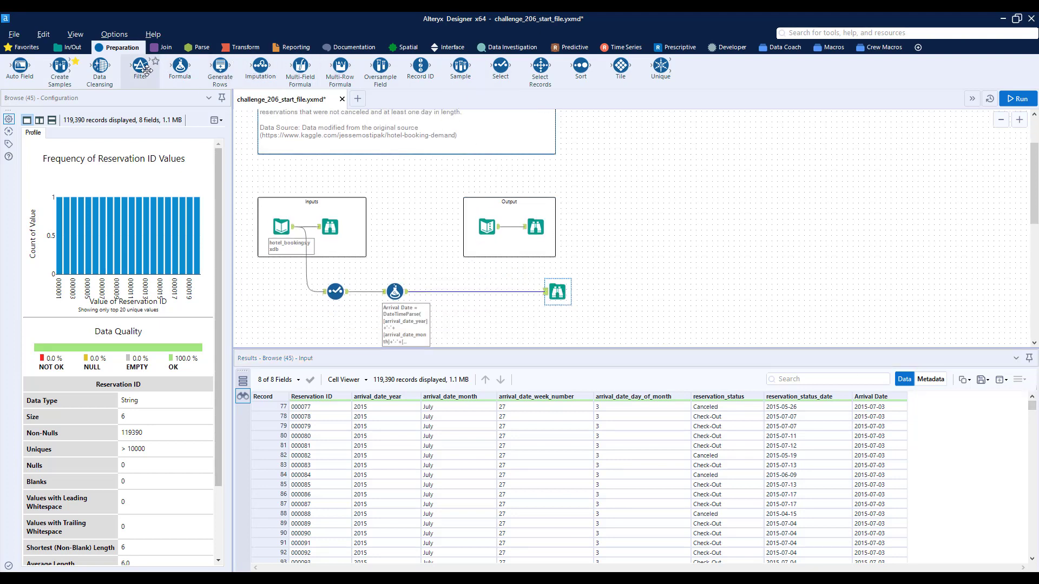
{"action": "left_click_drag", "start_coordinate": [140, 67], "coordinate": [457, 292]}
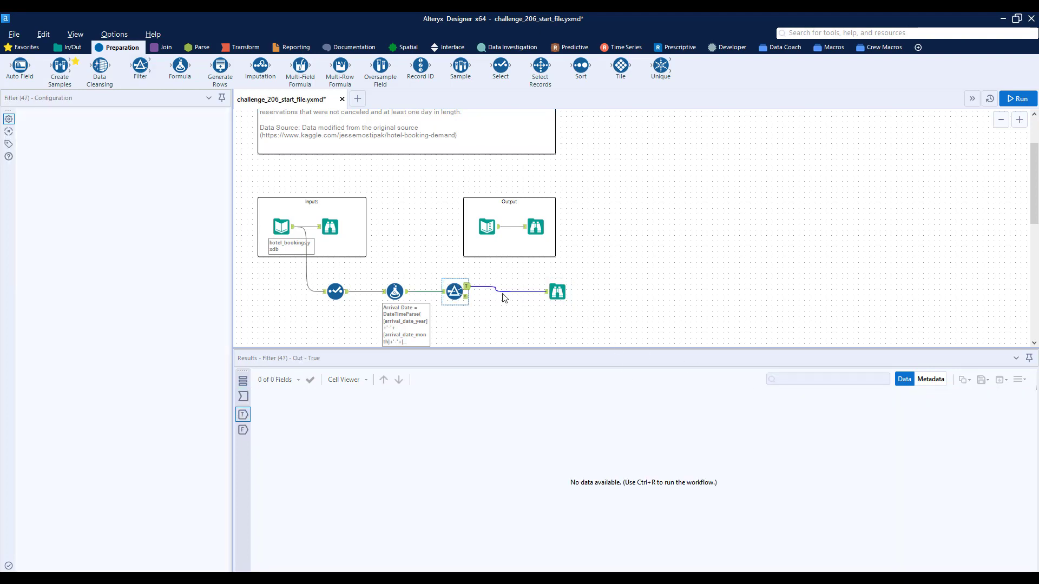
{"action": "left_click", "coordinate": [66, 175]}
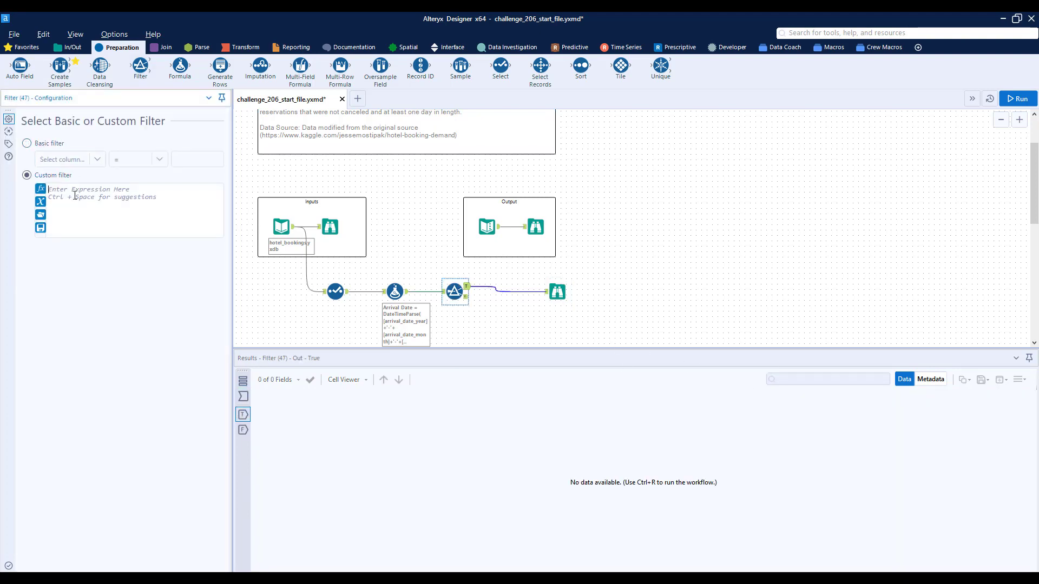
{"action": "type", "text": "[rese"}
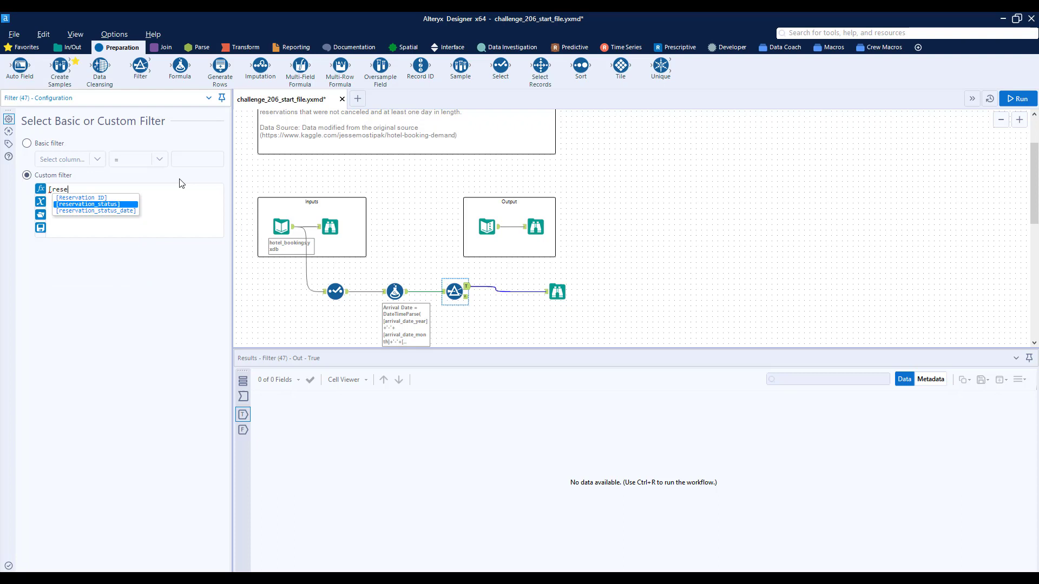
{"action": "type", "text": "rvation_status] != "}
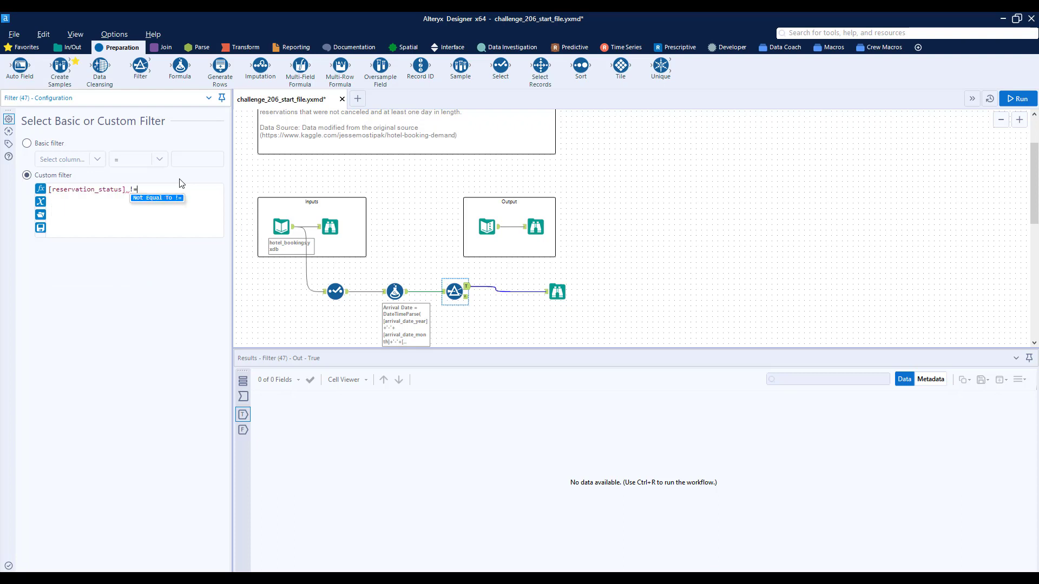
{"action": "type", "text": "'Canceled'"}
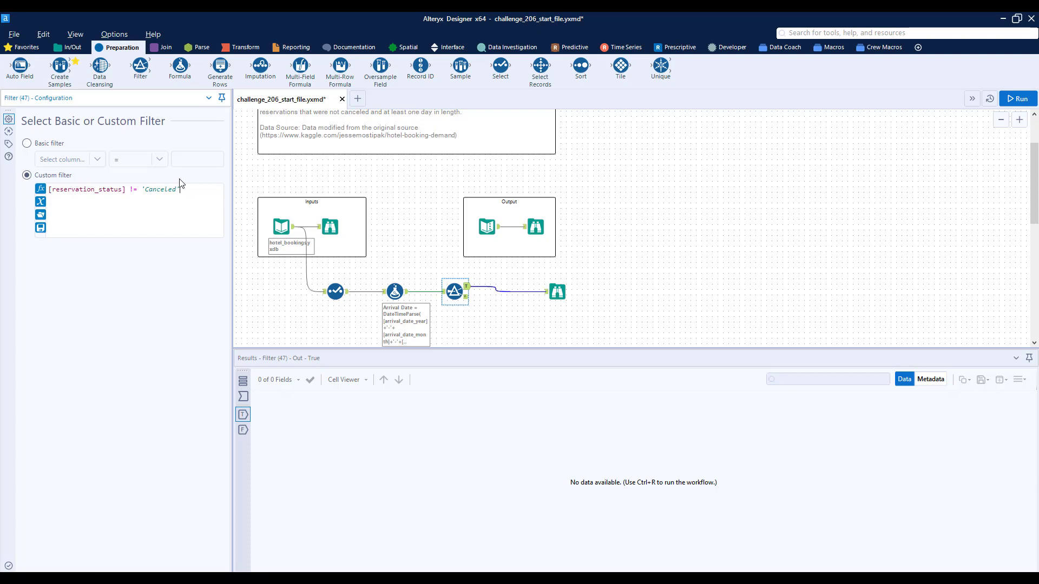
{"action": "scroll", "coordinate": [615, 221], "scroll_direction": "up", "scroll_amount": 2}
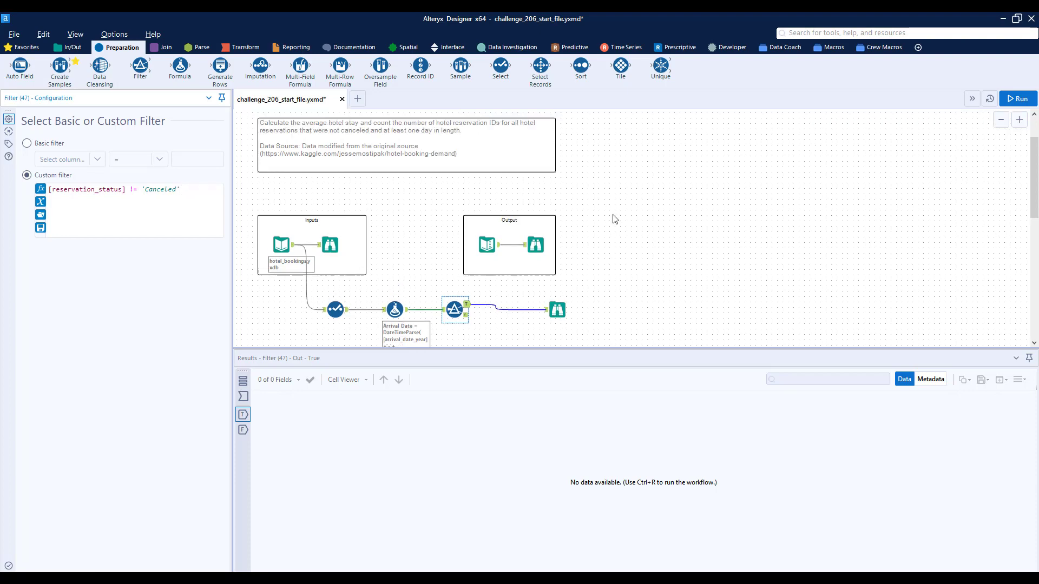
{"action": "scroll", "coordinate": [547, 251], "scroll_direction": "down", "scroll_amount": 2}
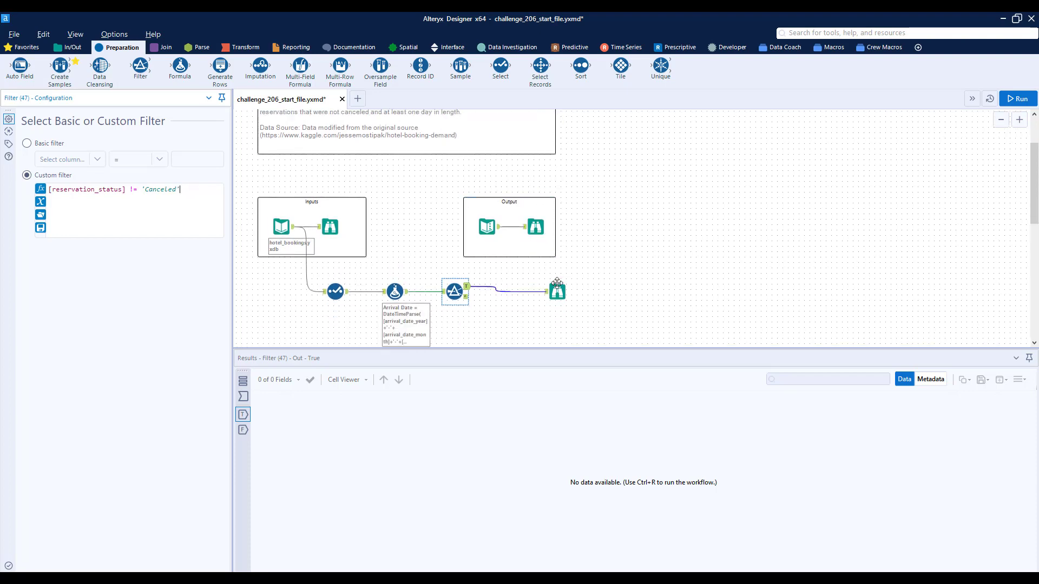
{"action": "left_click", "coordinate": [558, 292]}
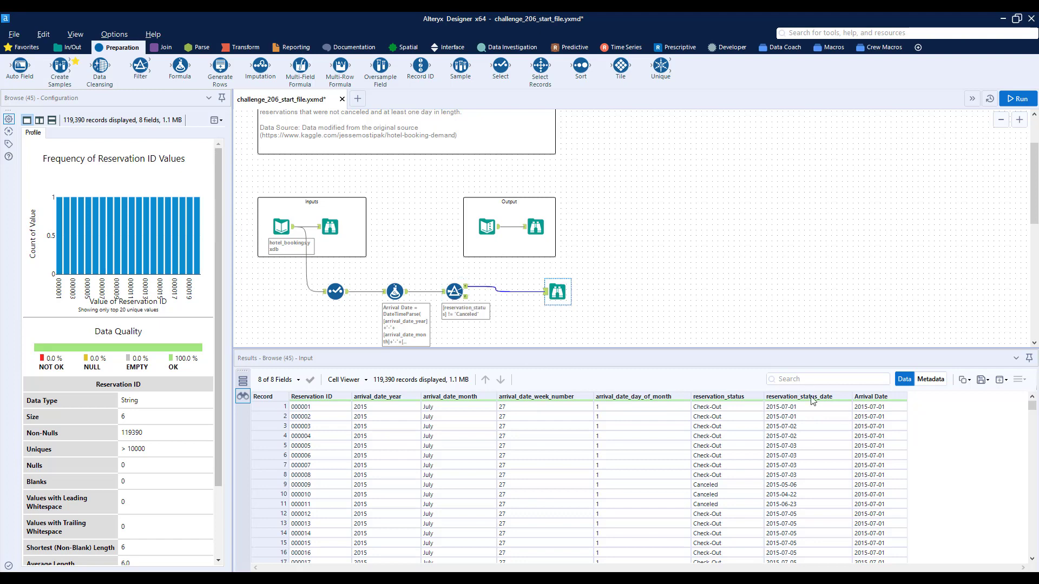
Extend the filter with AND DateTimeDiff([reservation_status_date],[Arrival Date],"days") >= 1.
{"action": "left_click", "coordinate": [454, 293]}
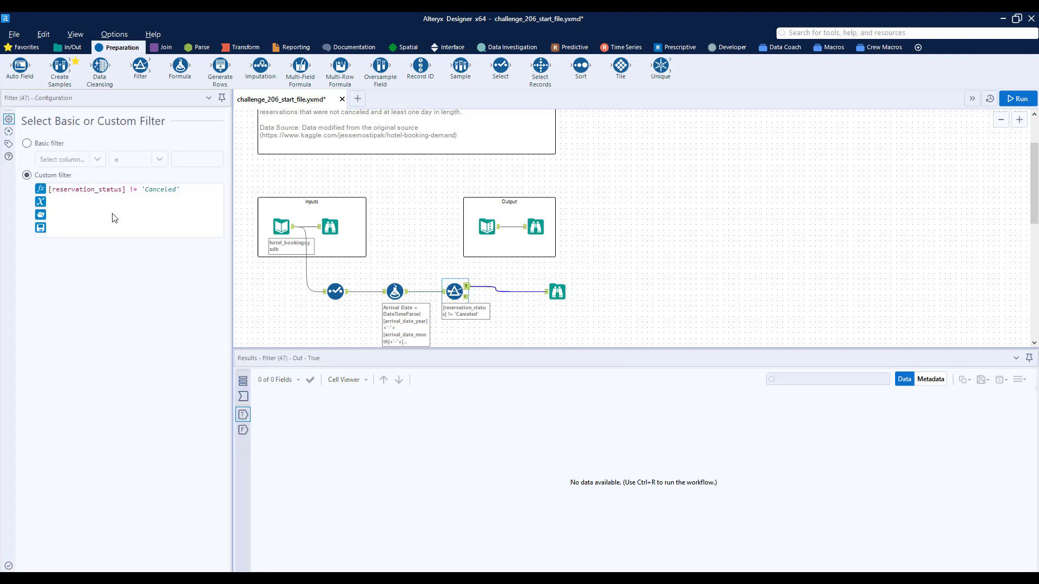
{"action": "left_click", "coordinate": [185, 190]}
{"action": "type", "text": "AND"}
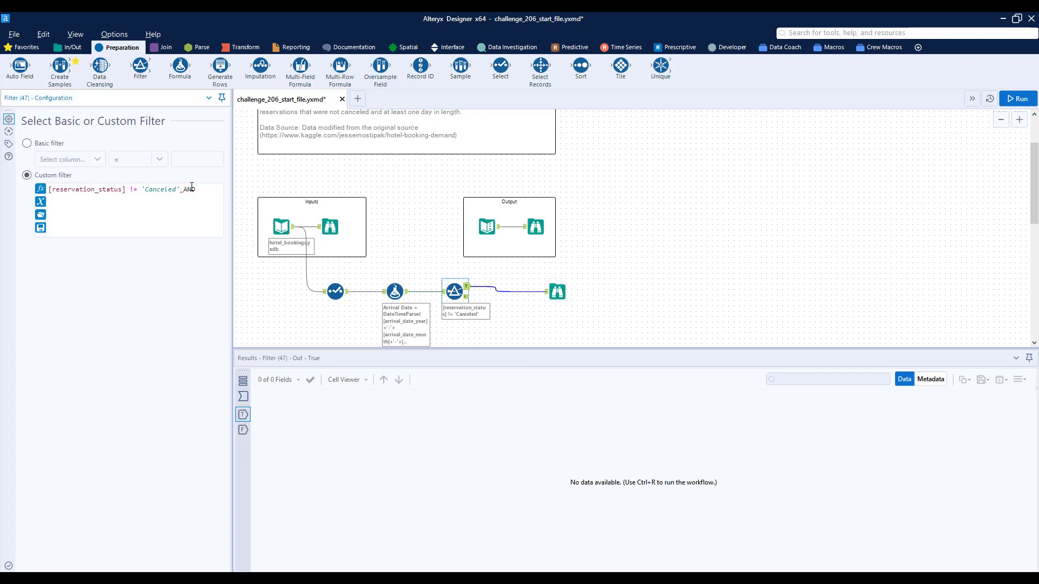
{"action": "key", "text": "Return"}
{"action": "type", "text": "DateTimeDi"}
{"action": "key", "text": "Return"}
{"action": "type", "text": "[re,dt2,u)"}
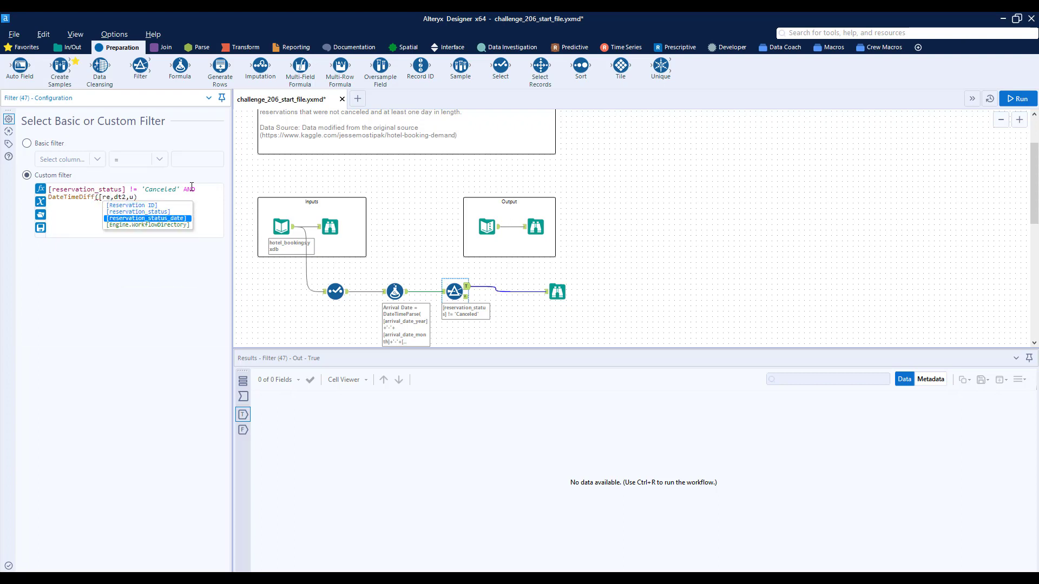
{"action": "key", "text": "Return"}
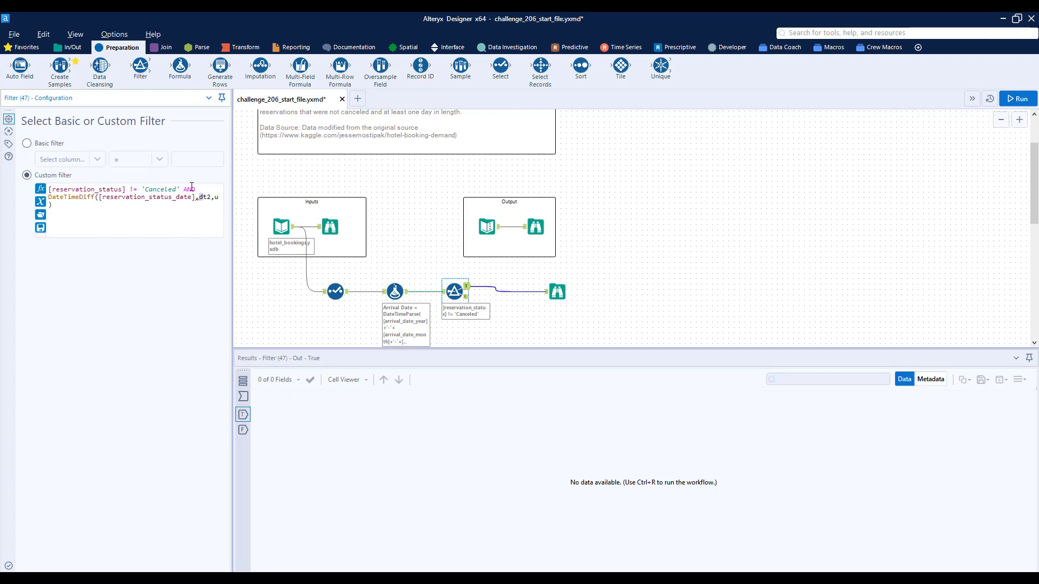
{"action": "type", "text": "[arr"}
{"action": "key", "text": "Down"}
{"action": "key", "text": "Down"}
{"action": "key", "text": "Down"}
{"action": "key", "text": "Down"}
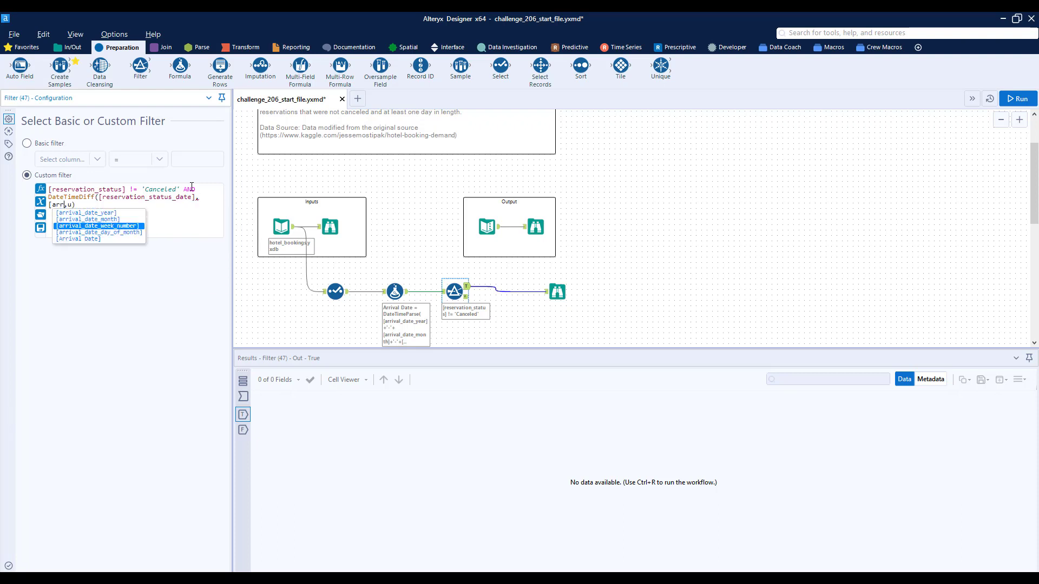
{"action": "key", "text": "Return"}
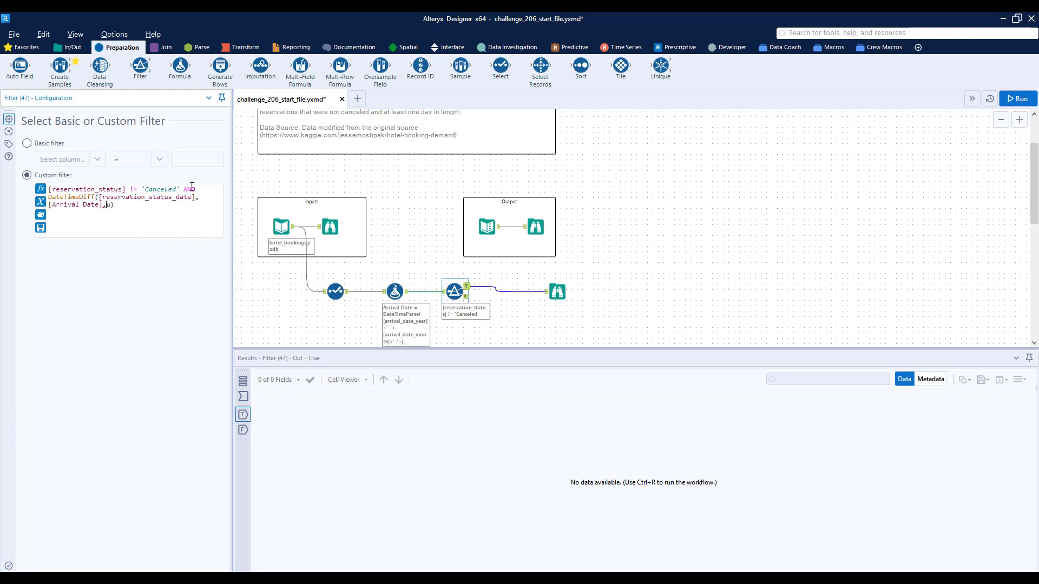
{"action": "type", "text": "\"days\""}
{"action": "type", "text": ">= 1"}
Run the workflow and inspect the records passing the updated filter.
{"action": "left_click", "coordinate": [546, 204]}
{"action": "key", "text": "ctrl+r"}
{"action": "left_click", "coordinate": [568, 304]}
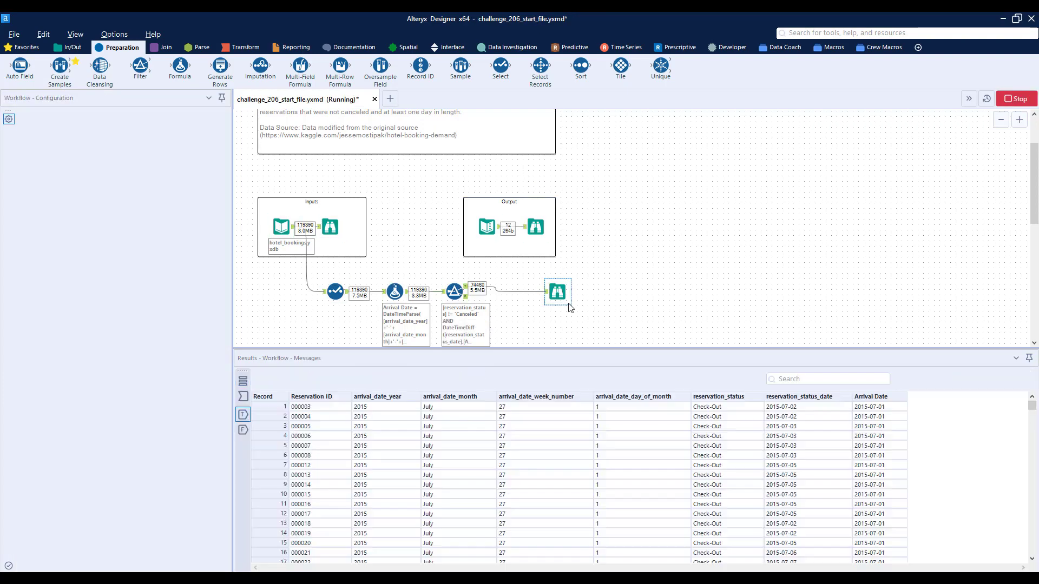
{"action": "left_click", "coordinate": [475, 291]}
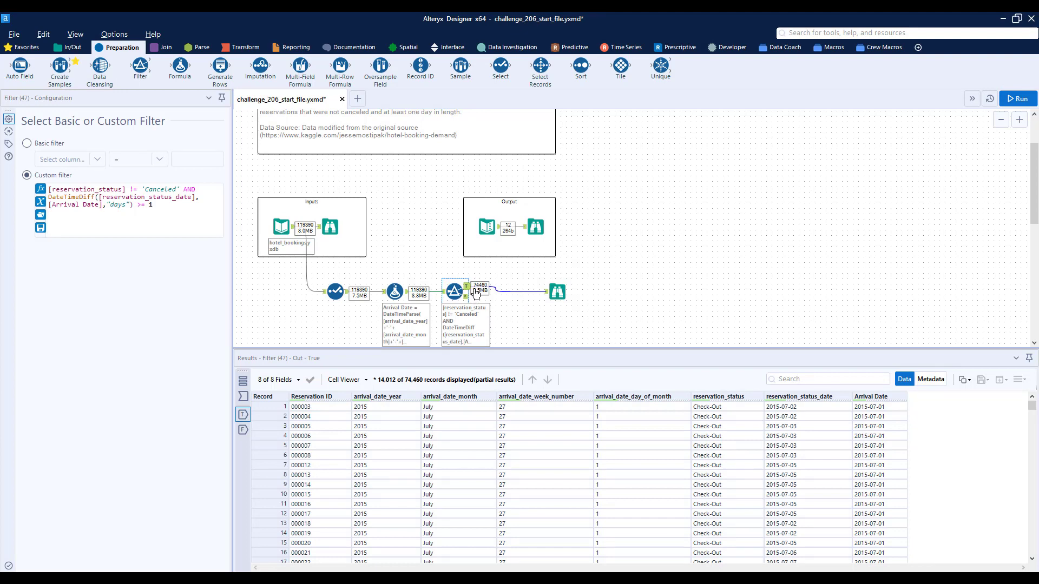
{"action": "left_click", "coordinate": [558, 292]}
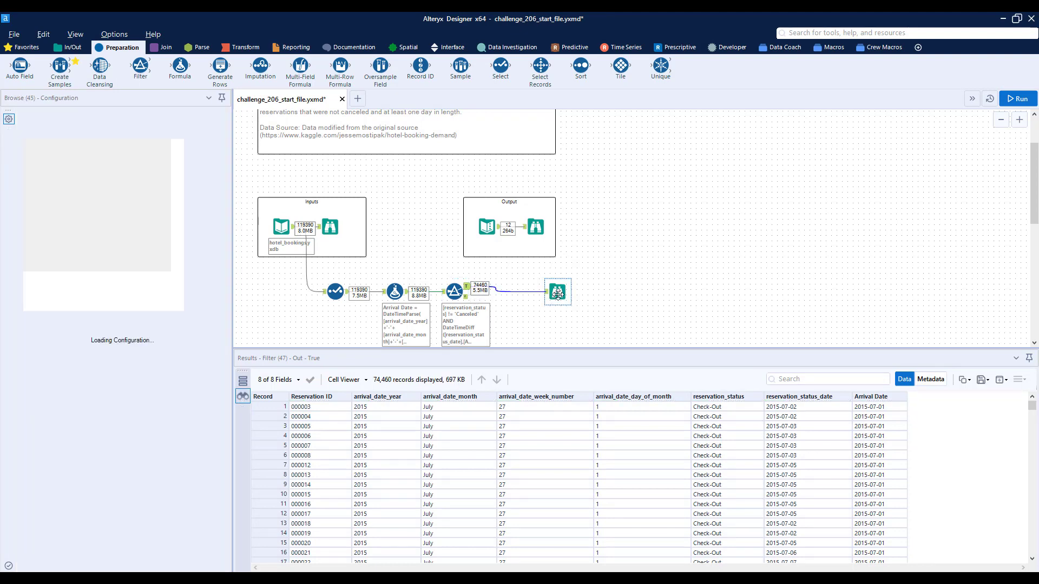
Insert a Summarize tool before the final Browse, grouping by arrival_date_month.
{"action": "left_click_drag", "start_coordinate": [558, 293], "coordinate": [607, 293]}
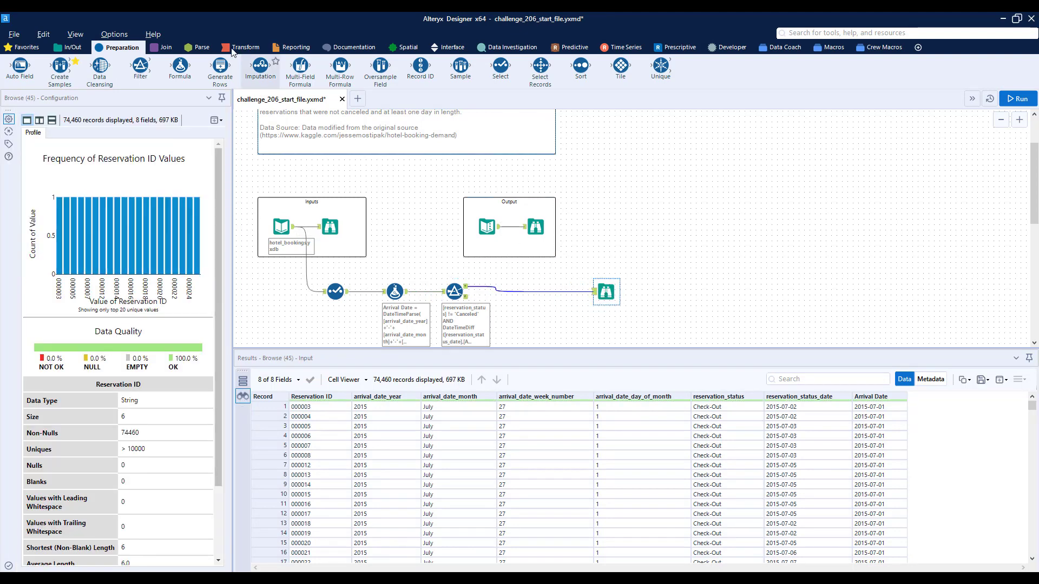
{"action": "left_click", "coordinate": [235, 48]}
{"action": "left_click_drag", "start_coordinate": [180, 68], "coordinate": [521, 293]}
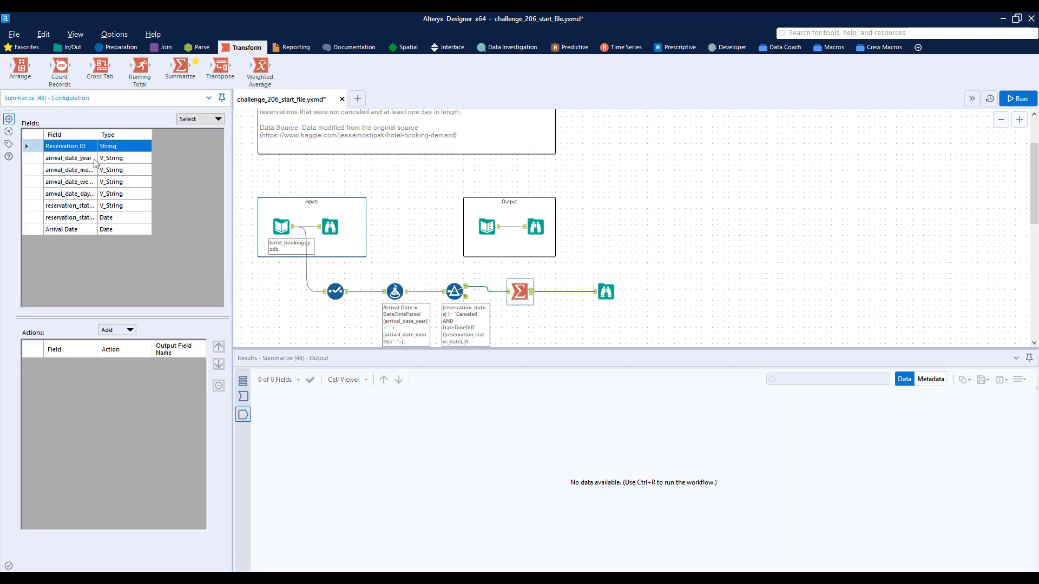
{"action": "left_click", "coordinate": [84, 172]}
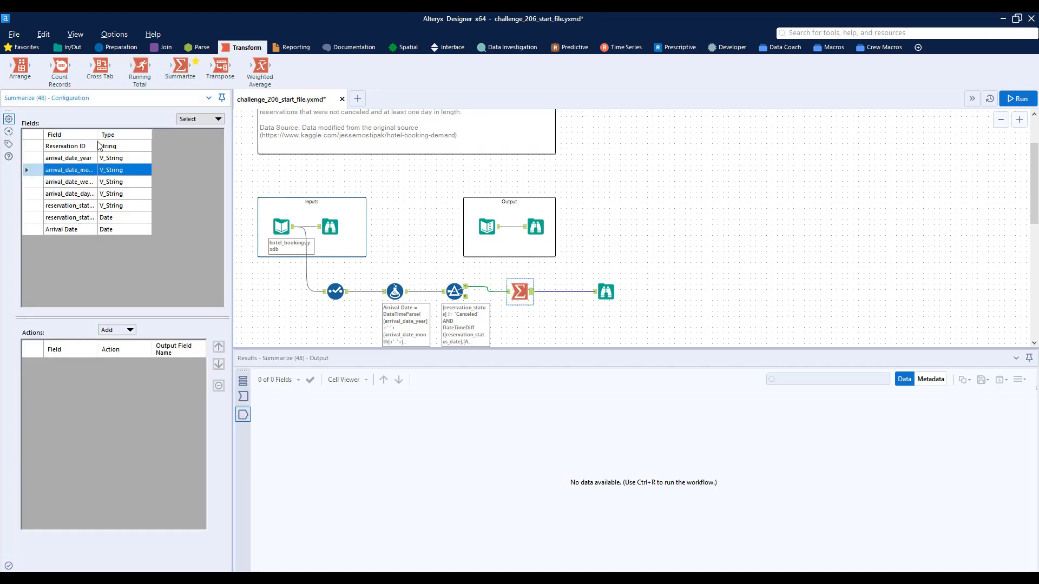
{"action": "left_click_drag", "start_coordinate": [98, 136], "coordinate": [134, 138]}
{"action": "left_click", "coordinate": [127, 330]}
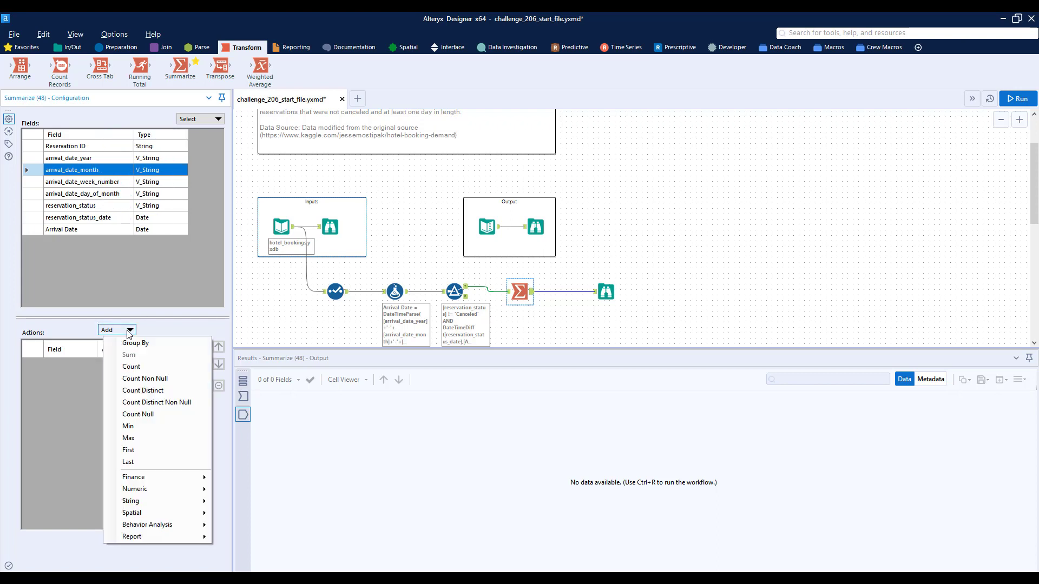
{"action": "left_click", "coordinate": [119, 343]}
{"action": "left_click", "coordinate": [89, 230]}
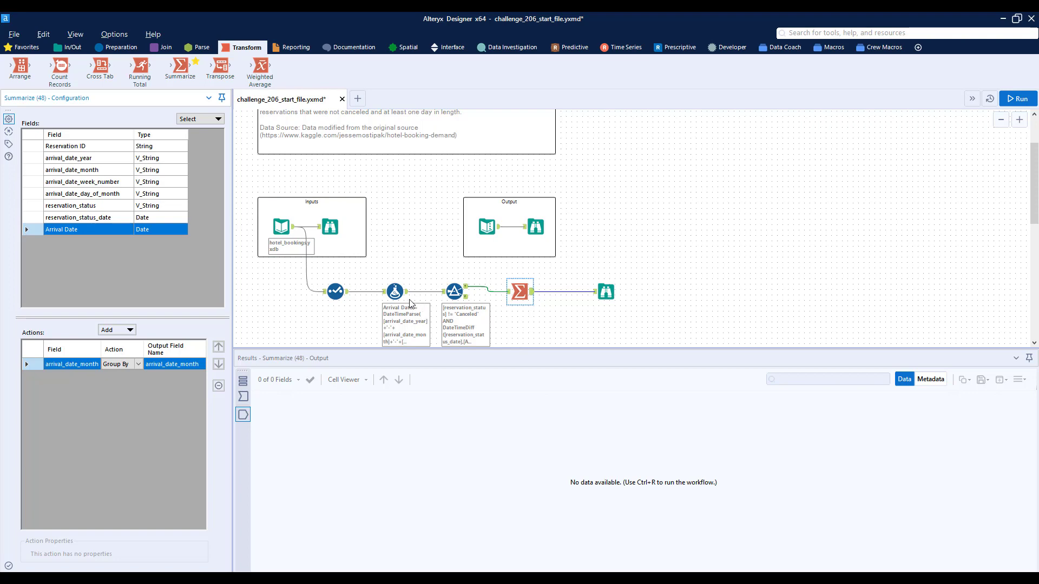
Add a second Formula expression creating a new Stay Length column.
{"action": "left_click", "coordinate": [395, 292]}
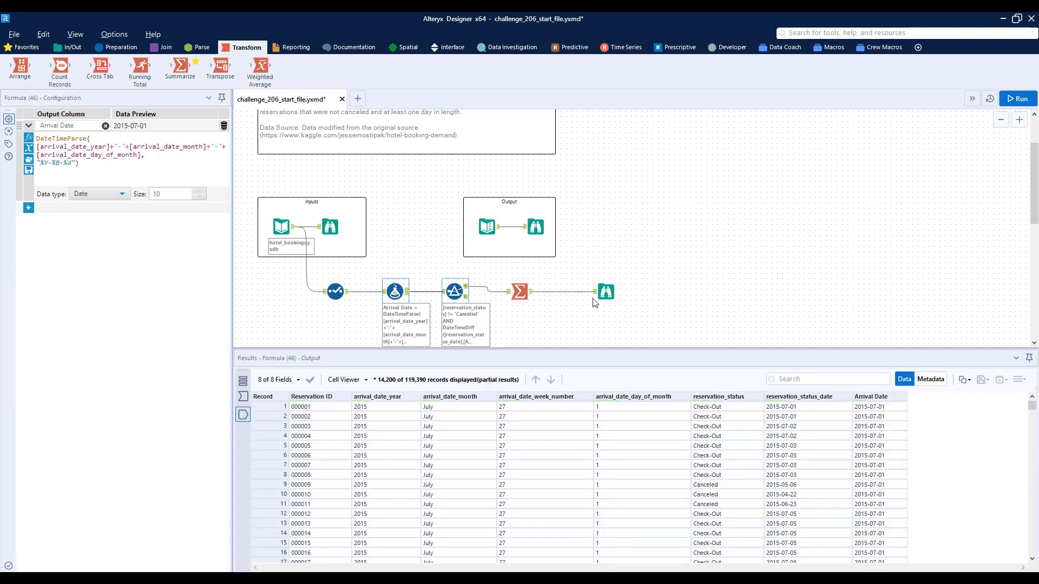
{"action": "left_click", "coordinate": [28, 208]}
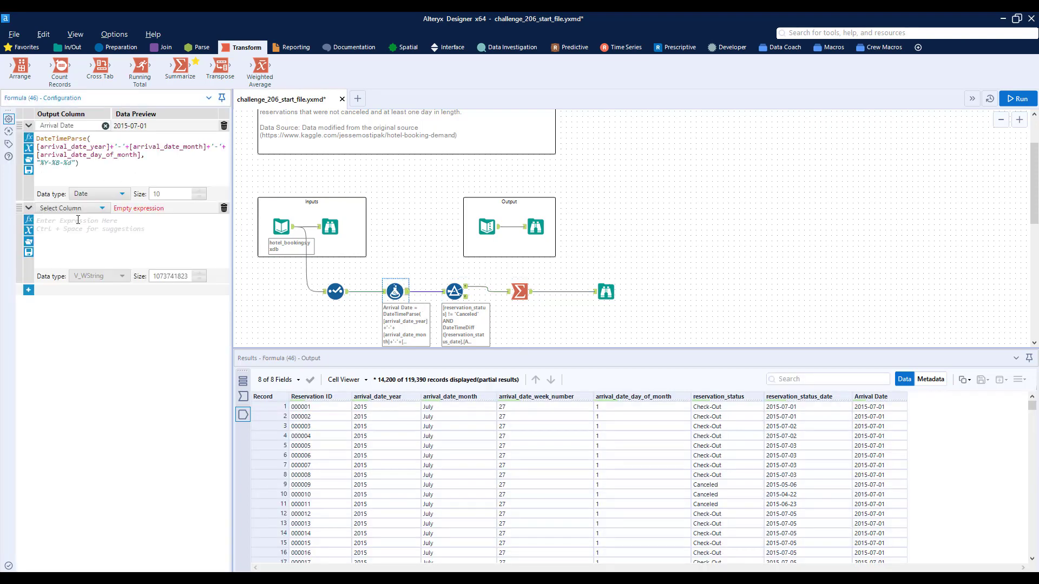
{"action": "left_click", "coordinate": [75, 208]}
{"action": "left_click", "coordinate": [79, 219]}
{"action": "type", "text": "Stay Length"}
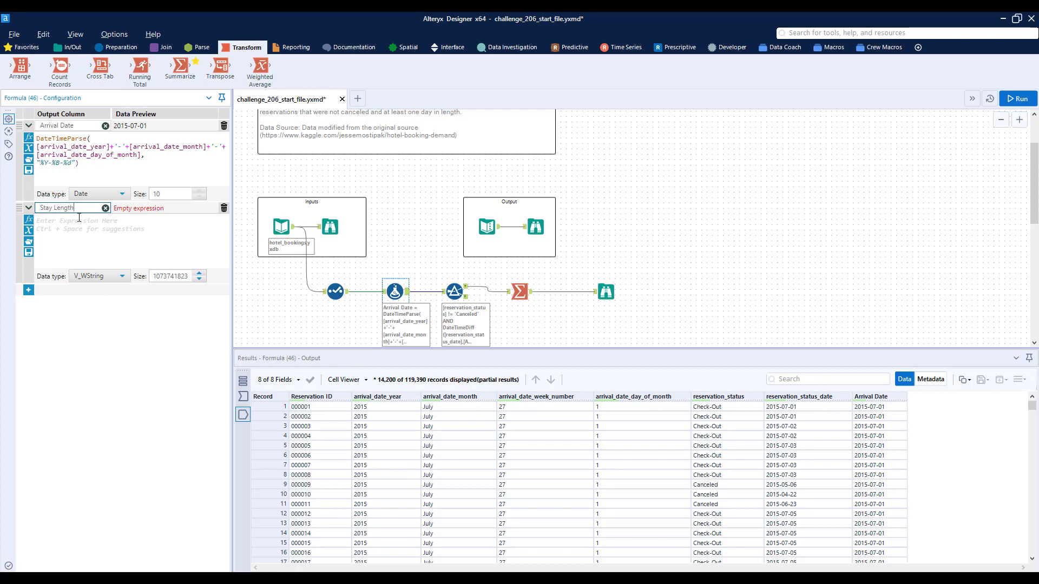
{"action": "left_click", "coordinate": [81, 221]}
Define Stay Length as DateTimeDiff([reservation_status_date],[Arrival Date],"days") with type Double.
{"action": "type", "text": "da"}
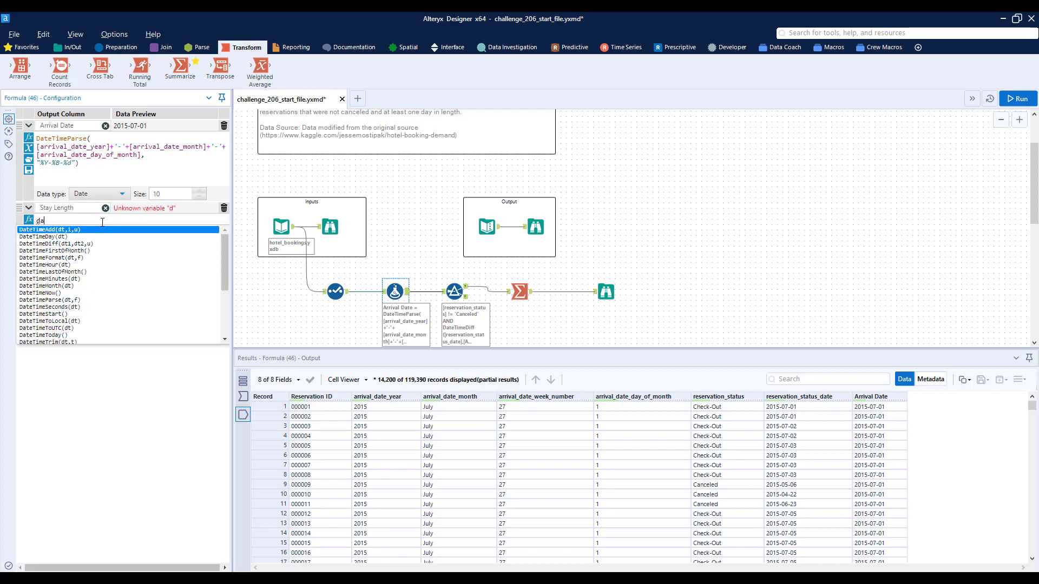
{"action": "type", "text": "tetimedi"}
{"action": "key", "text": "Return"}
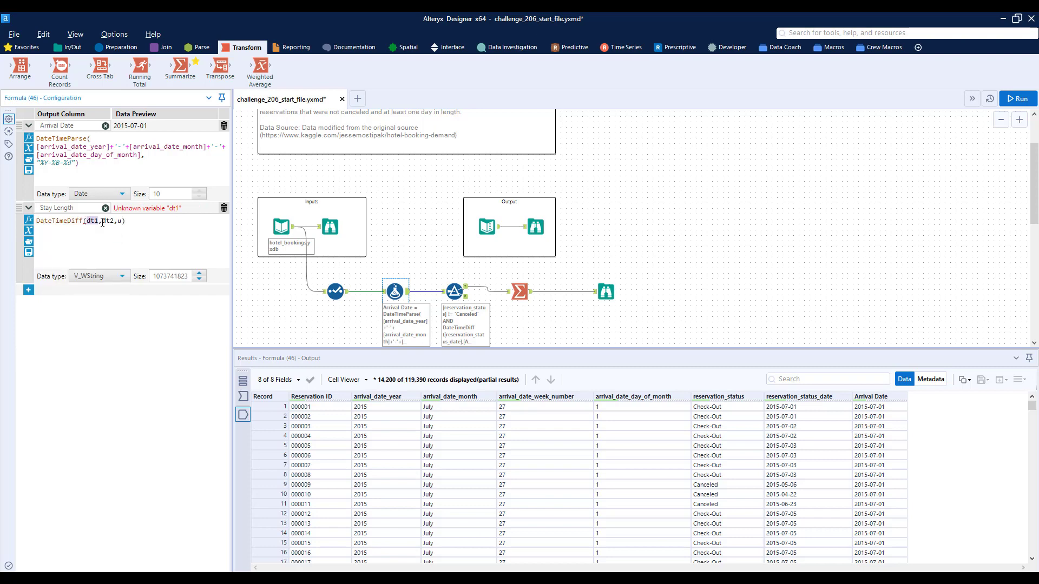
{"action": "type", "text": "[reservation_status_date]"}
{"action": "key", "text": "Return"}
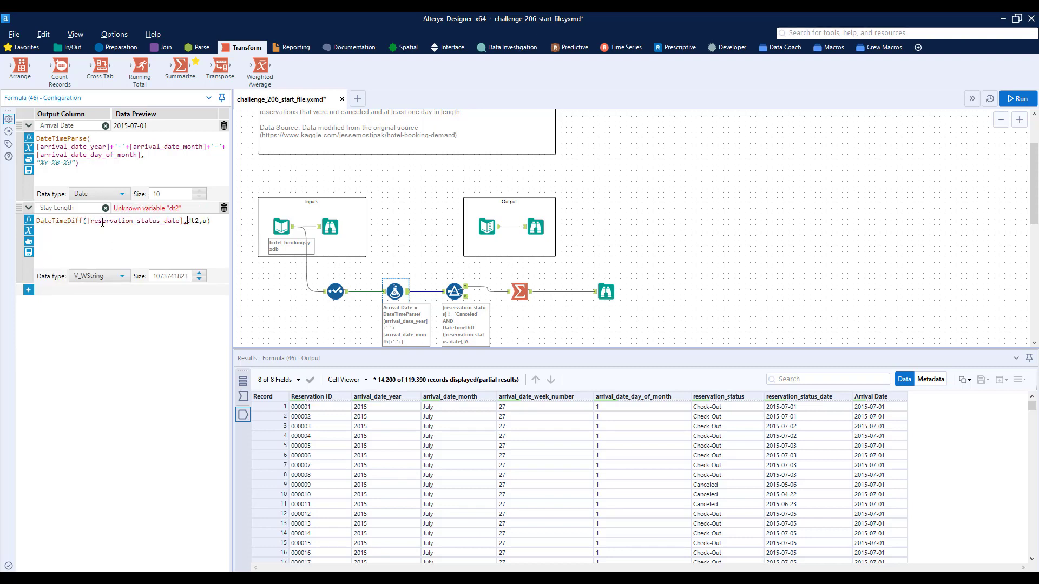
{"action": "type", "text": "[Arrival Date]"}
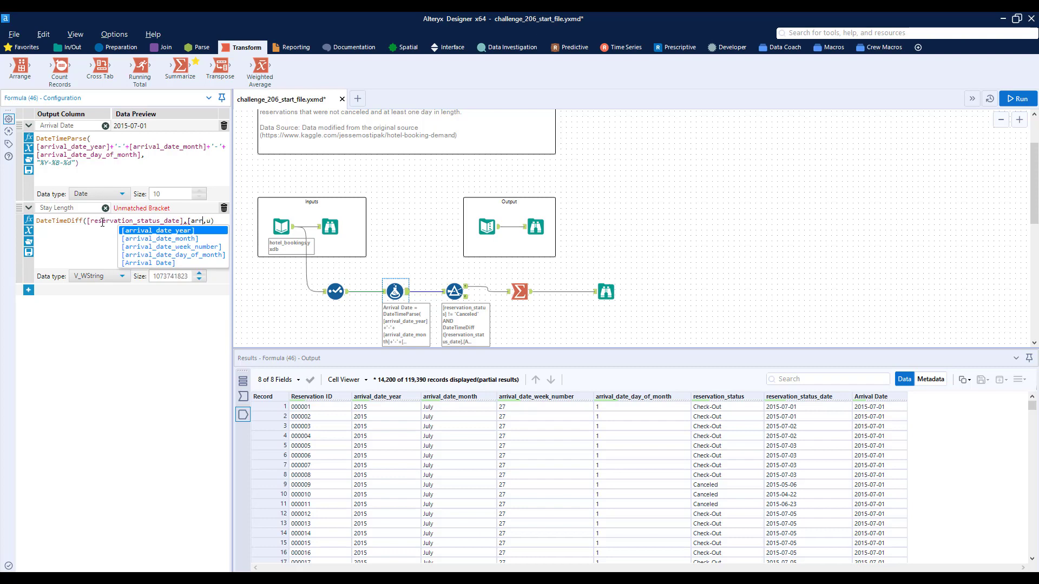
{"action": "key", "text": "Return"}
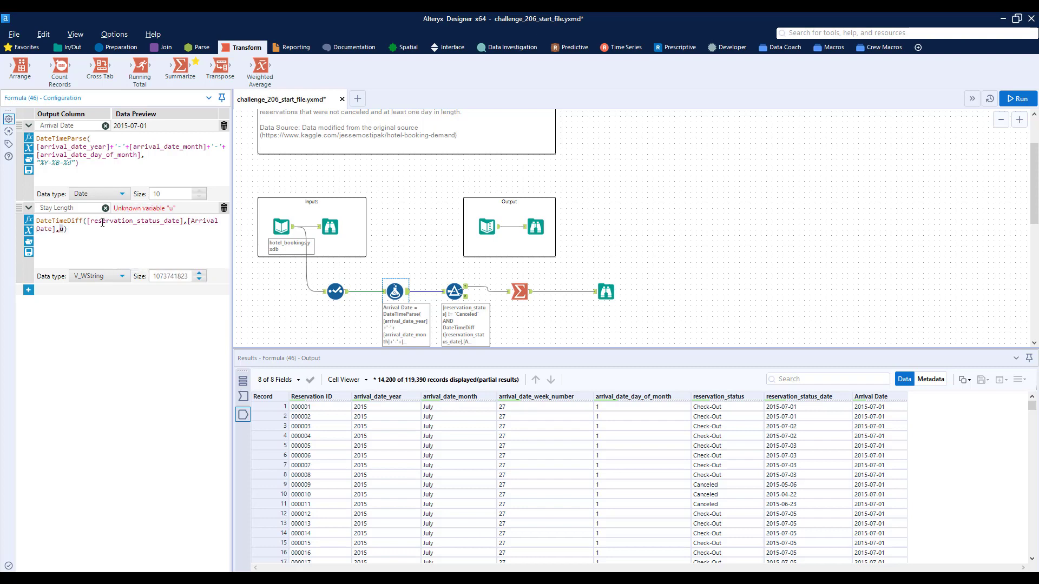
{"action": "type", "text": "\"days\""}
{"action": "left_click", "coordinate": [114, 275]}
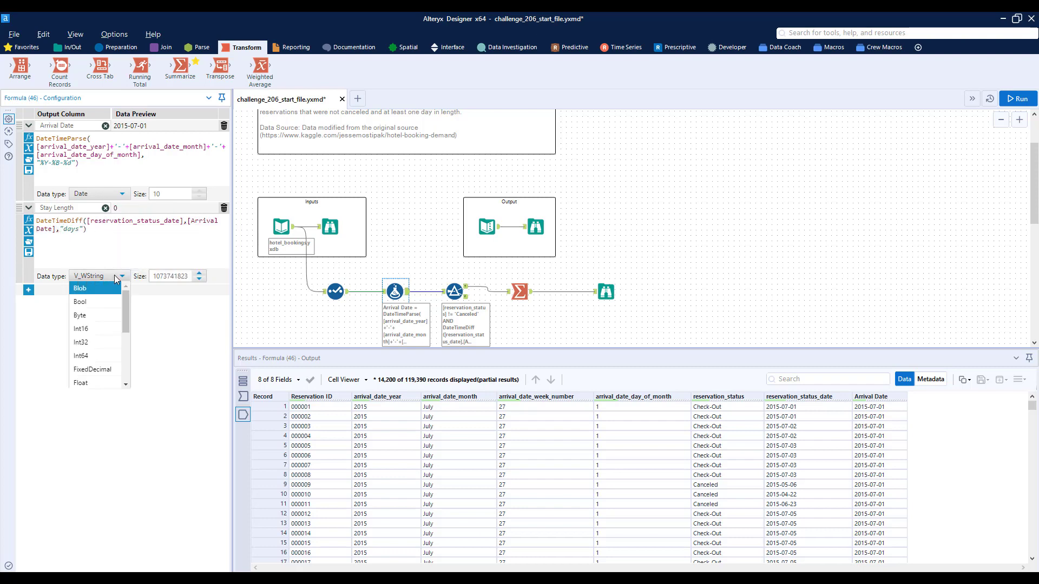
{"action": "scroll", "coordinate": [104, 332], "scroll_direction": "down", "scroll_amount": 2}
{"action": "left_click", "coordinate": [103, 341]}
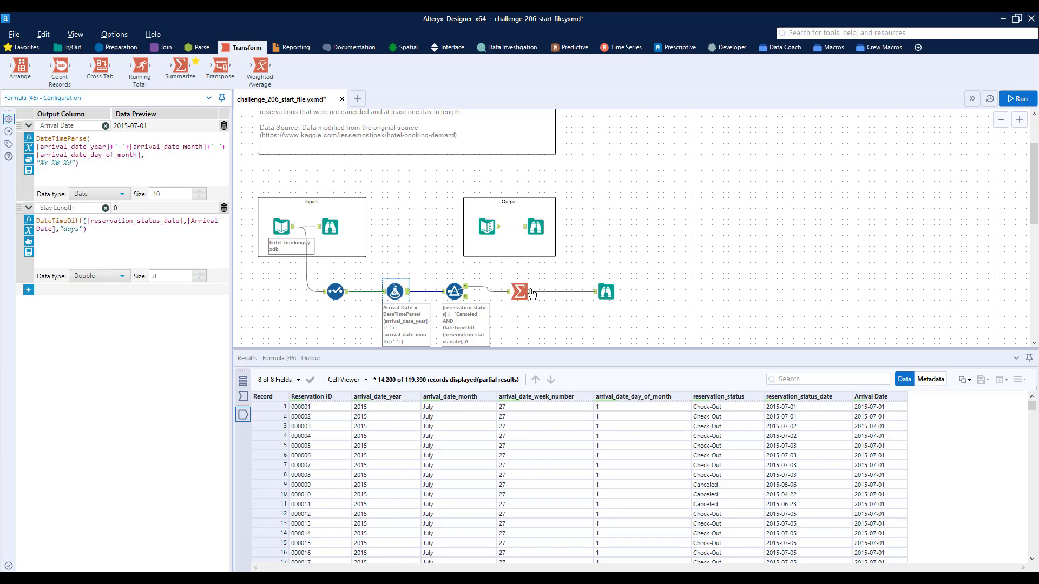
{"action": "left_click", "coordinate": [514, 296]}
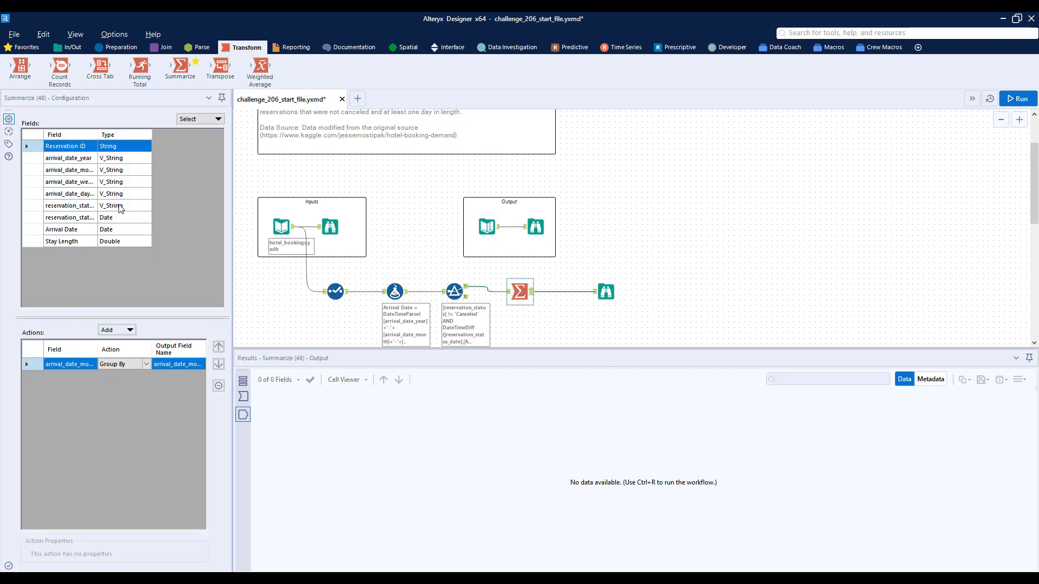
Add Average of Stay Length and Count of Reservation ID to the Summarize tool.
{"action": "left_click", "coordinate": [70, 242]}
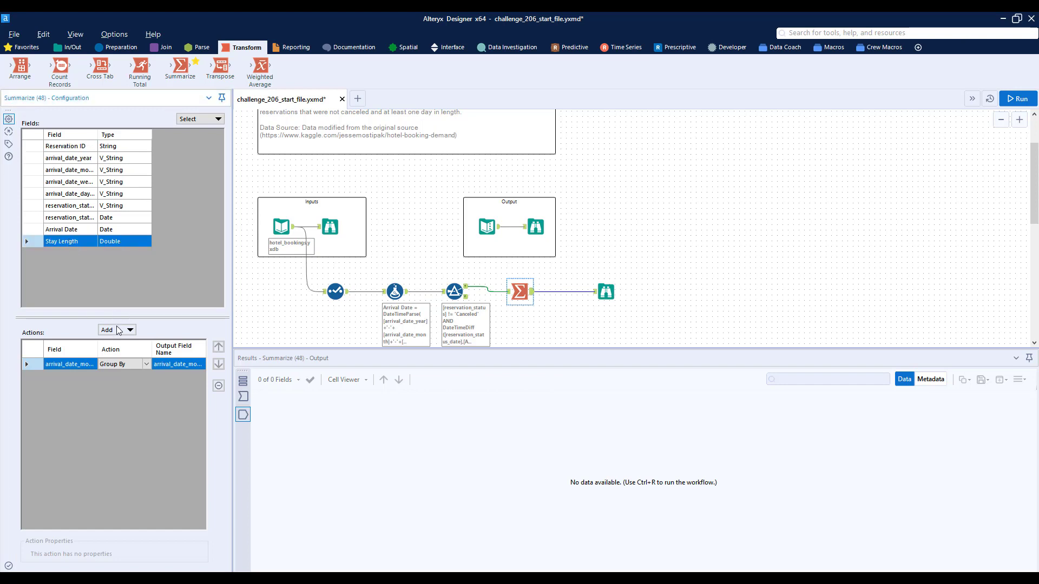
{"action": "left_click", "coordinate": [117, 330]}
{"action": "mouse_move", "coordinate": [200, 489]}
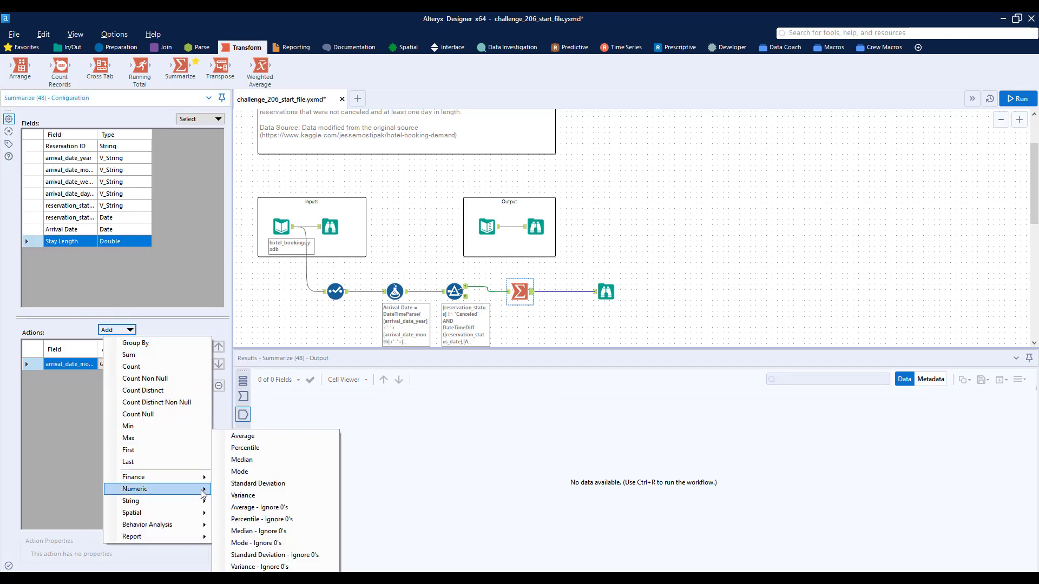
{"action": "left_click", "coordinate": [241, 438]}
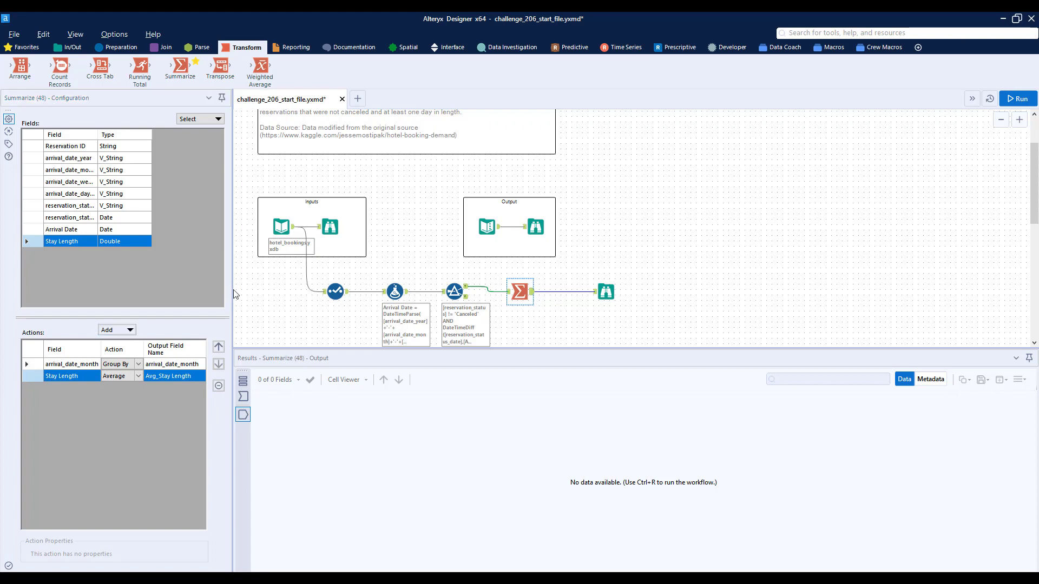
{"action": "left_click_drag", "start_coordinate": [232, 292], "coordinate": [260, 292]}
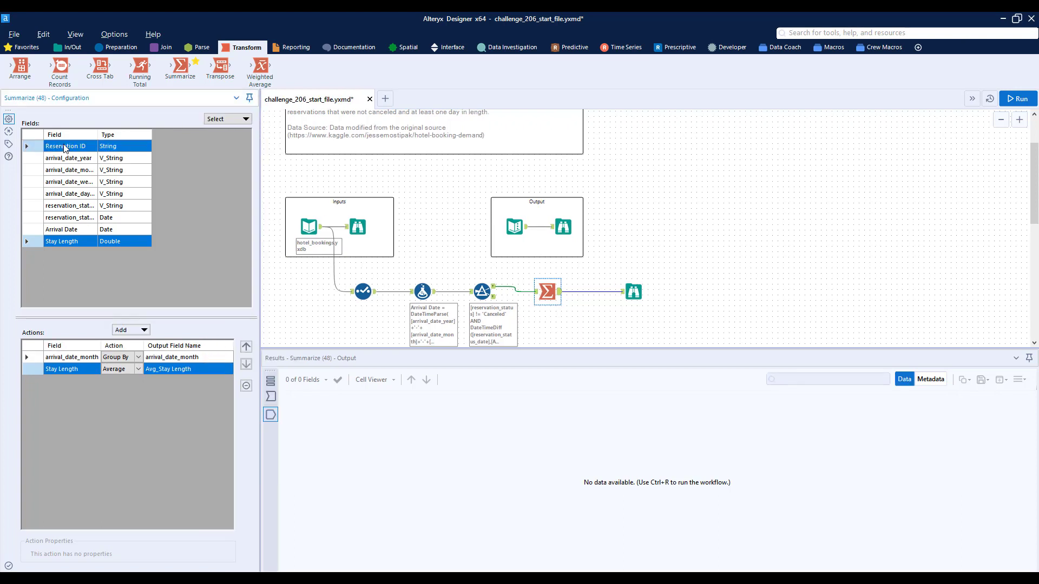
{"action": "left_click", "coordinate": [145, 330]}
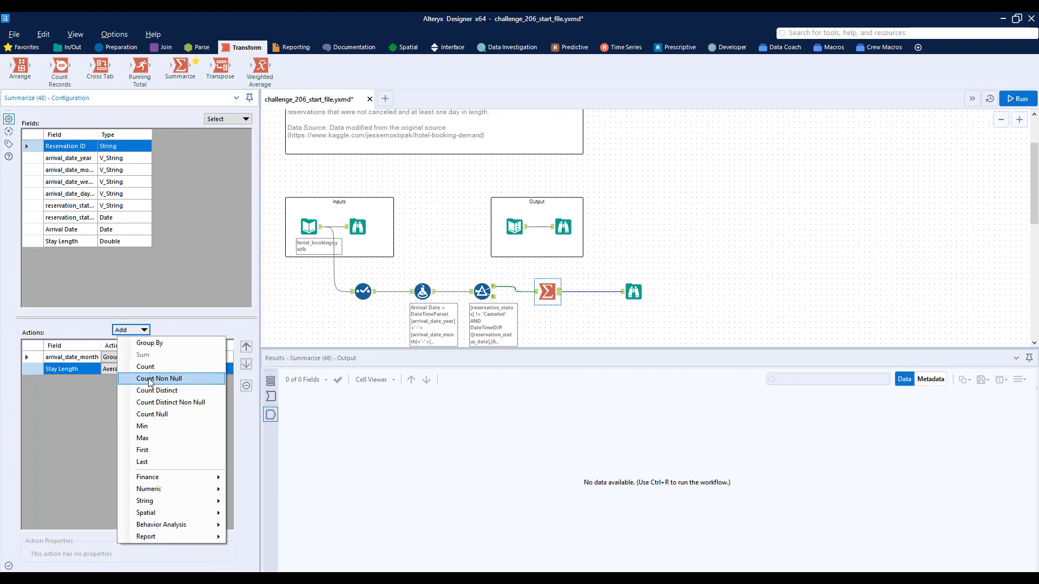
{"action": "left_click", "coordinate": [150, 368]}
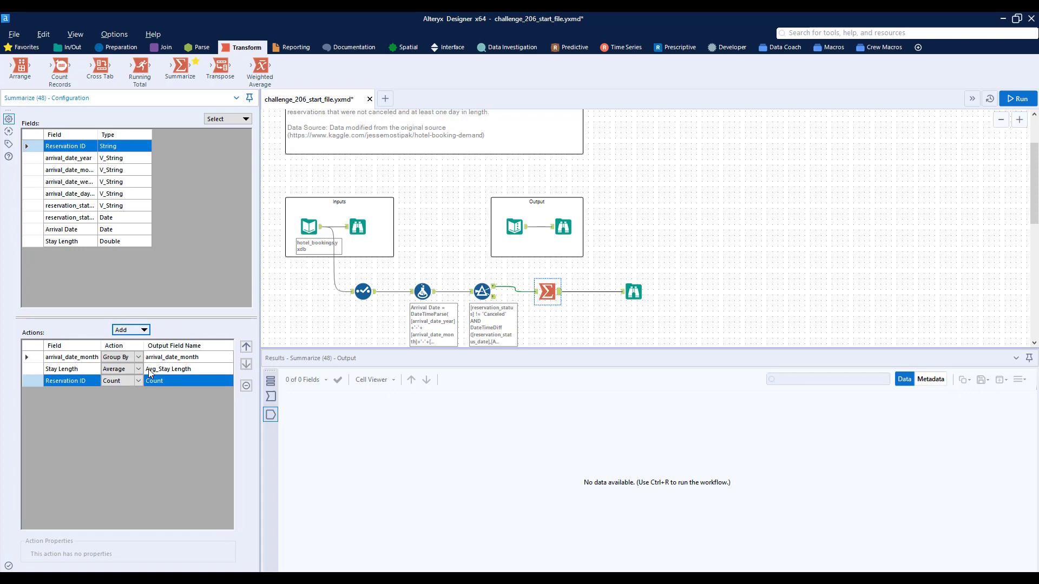
{"action": "left_click", "coordinate": [562, 227]}
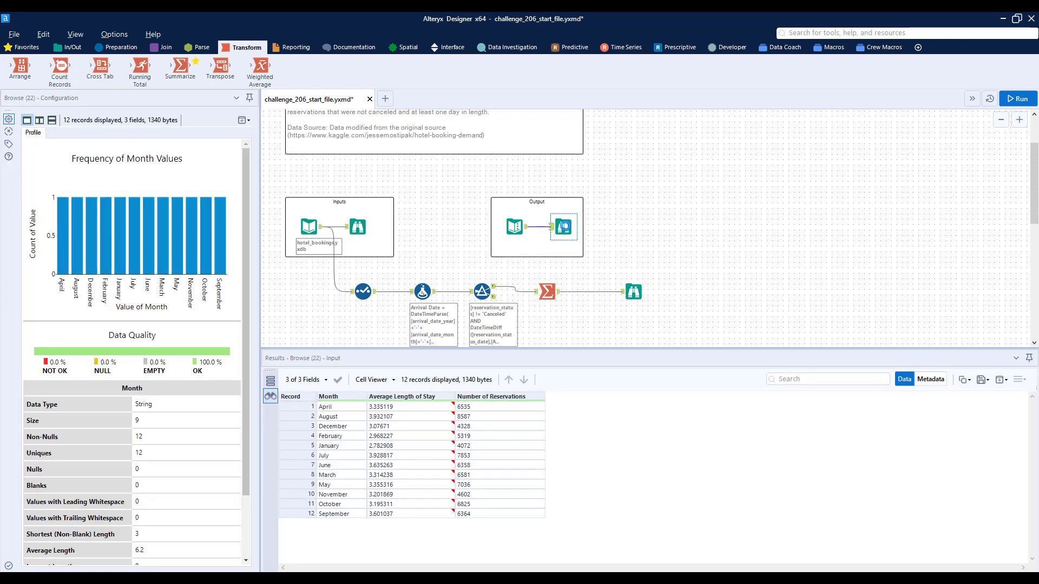
{"action": "left_click", "coordinate": [548, 292]}
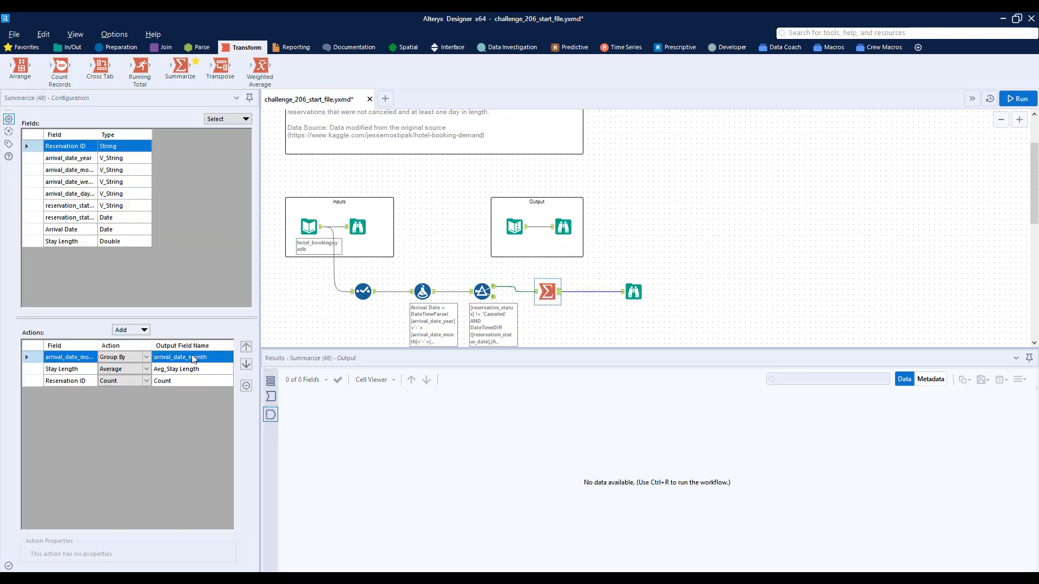
Rename the outputs Month, Average Length of Stay and Number of Reservations.
{"action": "left_click", "coordinate": [197, 356]}
{"action": "type", "text": "Month"}
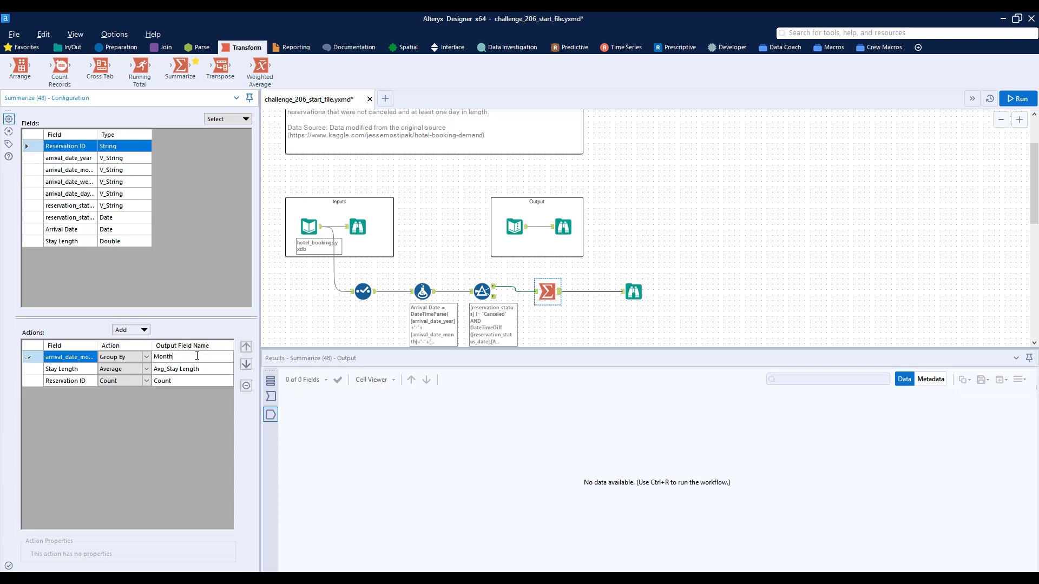
{"action": "key", "text": "Return"}
{"action": "type", "text": "A"}
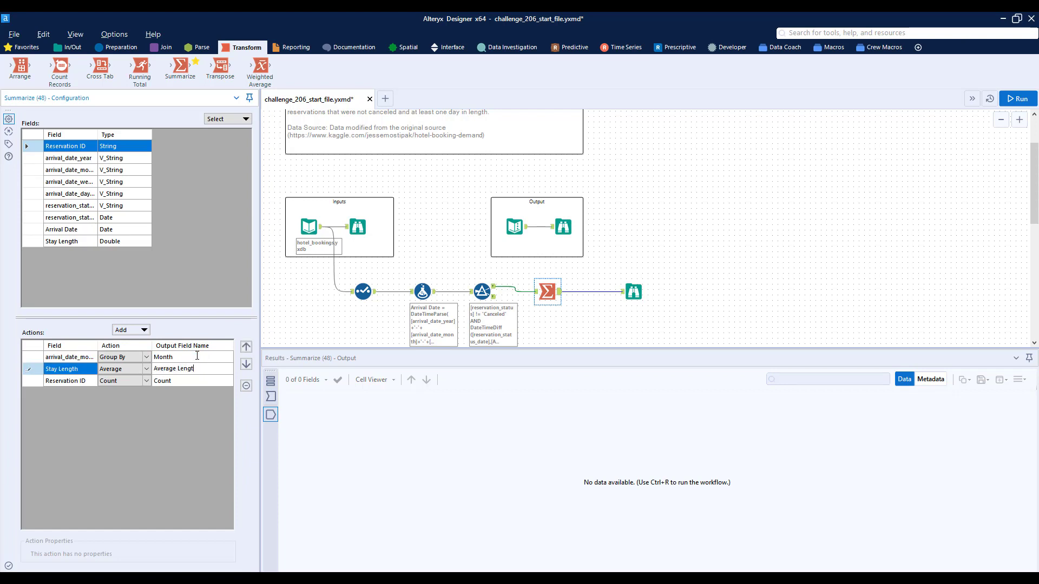
{"action": "key", "text": "Return"}
{"action": "type", "text": "Nu"}
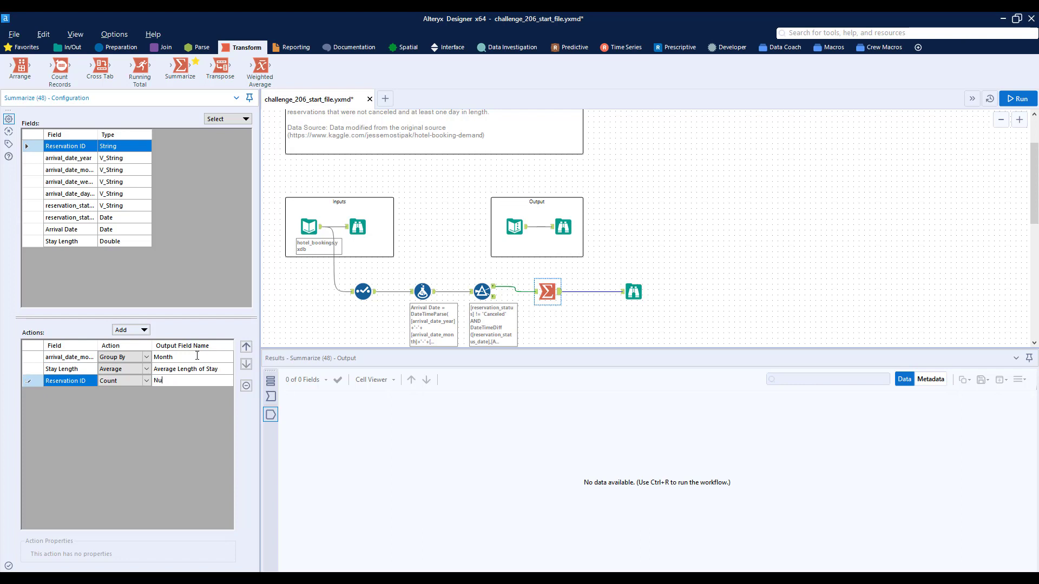
{"action": "type", "text": "mber of Reservations"}
Run with Ctrl+R and confirm the 12 monthly rows match the expected output (April 3.335119, 6535).
{"action": "key", "text": "ctrl+r"}
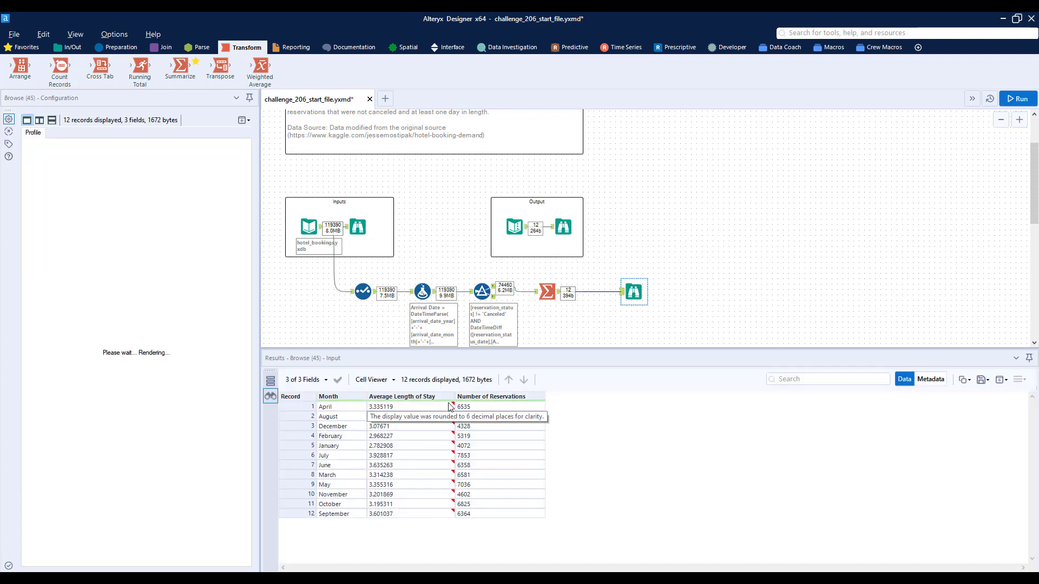
{"action": "left_click", "coordinate": [564, 228]}
{"action": "left_click", "coordinate": [632, 293]}
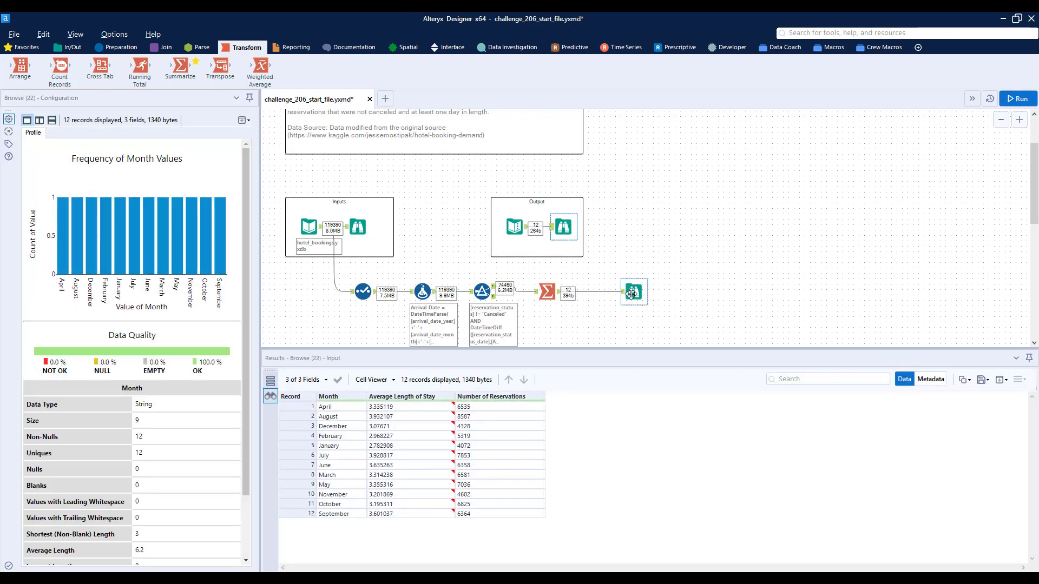
{"action": "left_click", "coordinate": [564, 227]}
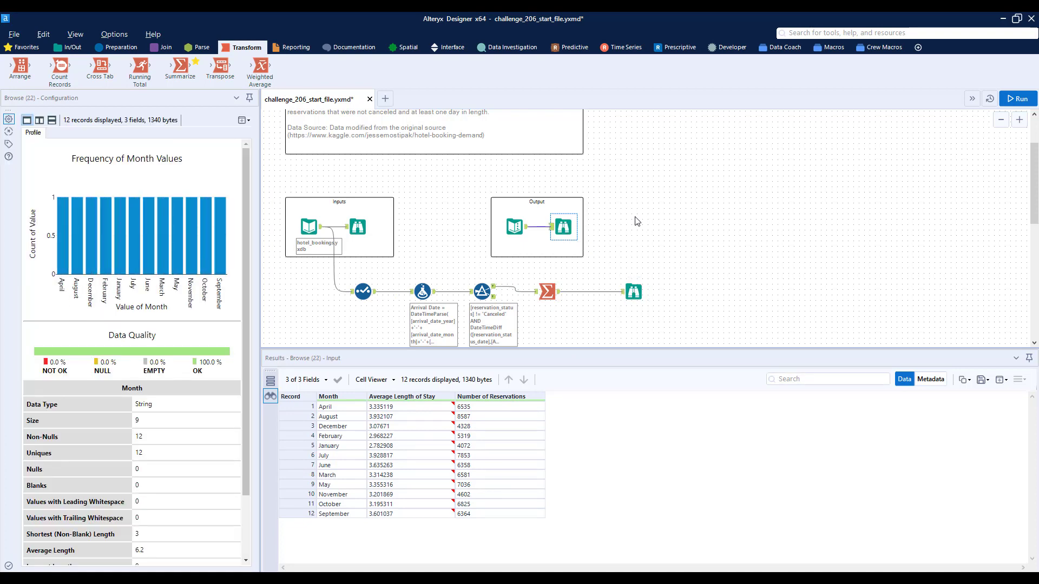
Show the raw input's 119,390 hotel booking records across 7 fields via the Inputs Browse tool.
{"action": "scroll", "coordinate": [635, 225], "scroll_direction": "up", "scroll_amount": 2}
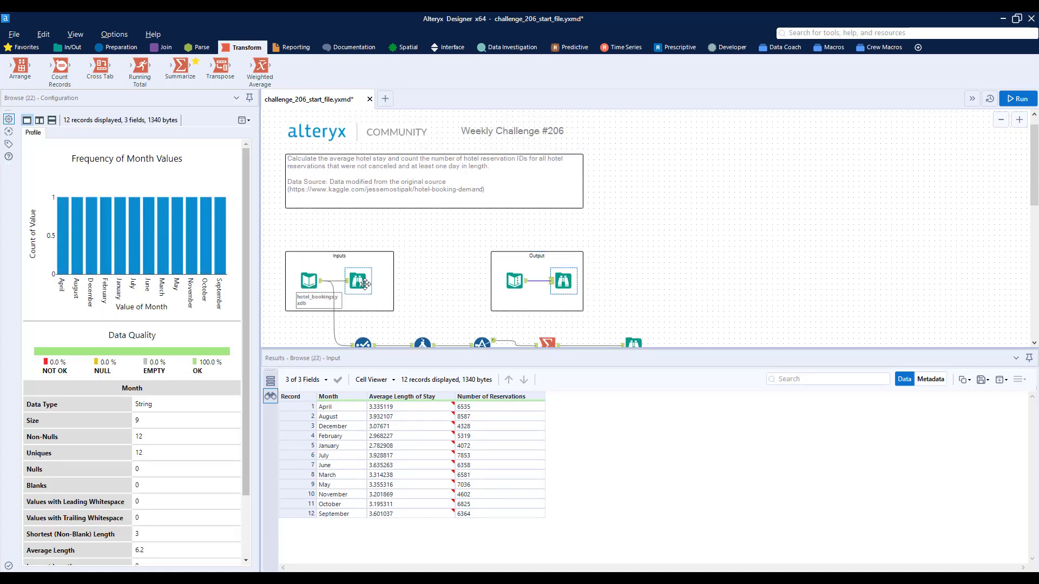
{"action": "left_click", "coordinate": [369, 282]}
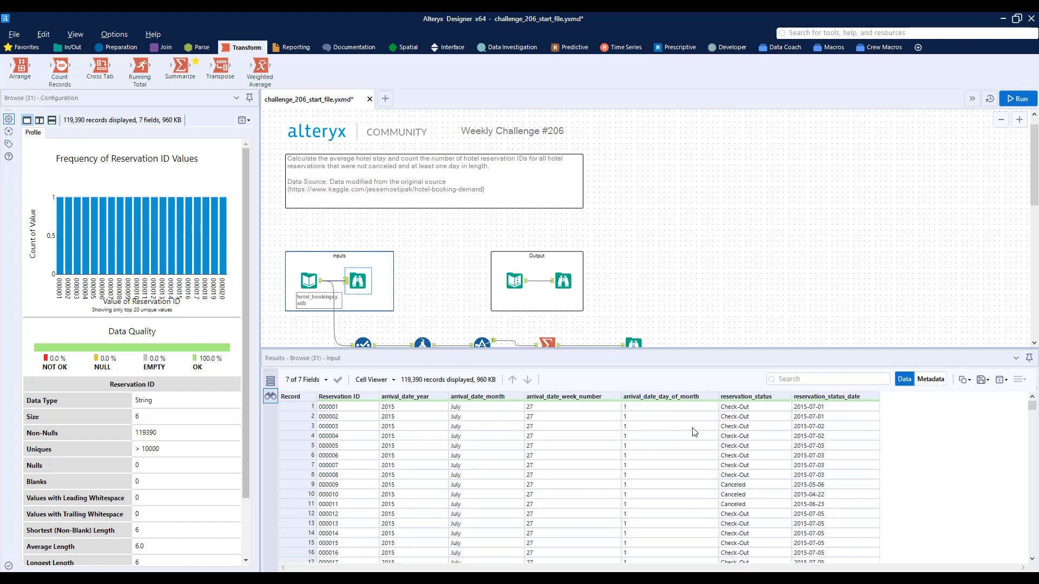
{"action": "scroll", "coordinate": [657, 290], "scroll_direction": "down", "scroll_amount": 1}
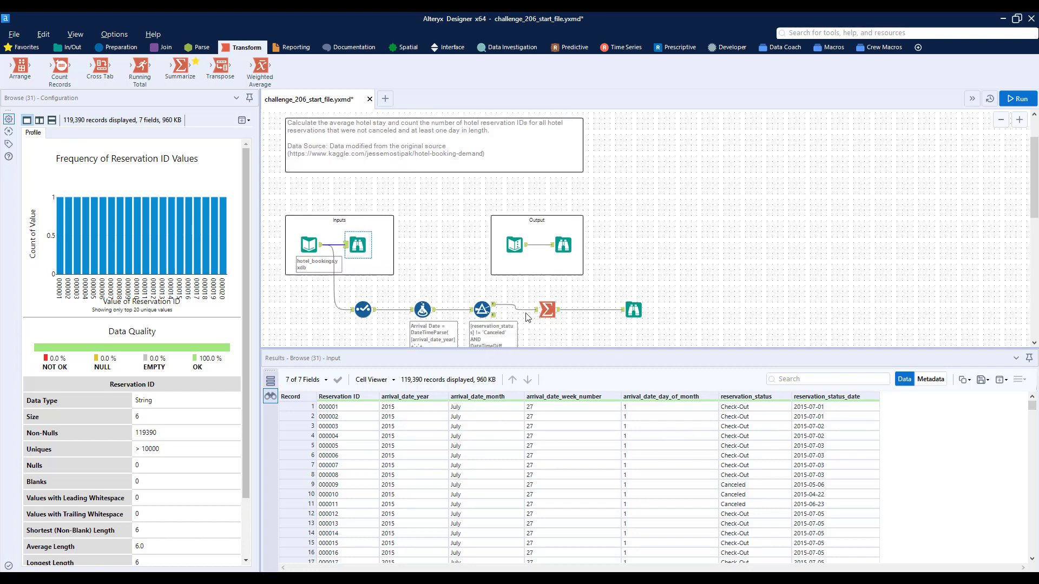